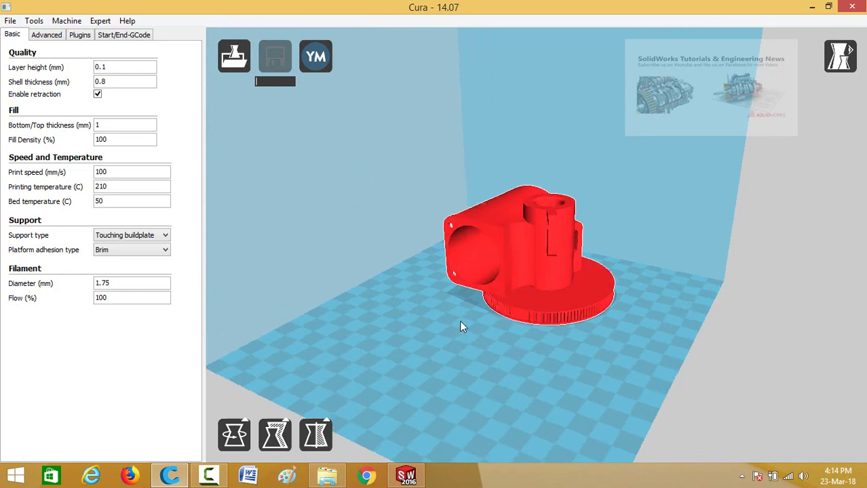
Orbit the model on the build plate to view it from lower and higher angles.
mouse_move(461, 322)
right_down()
mouse_move(484, 317)
mouse_move(506, 276)
right_up()
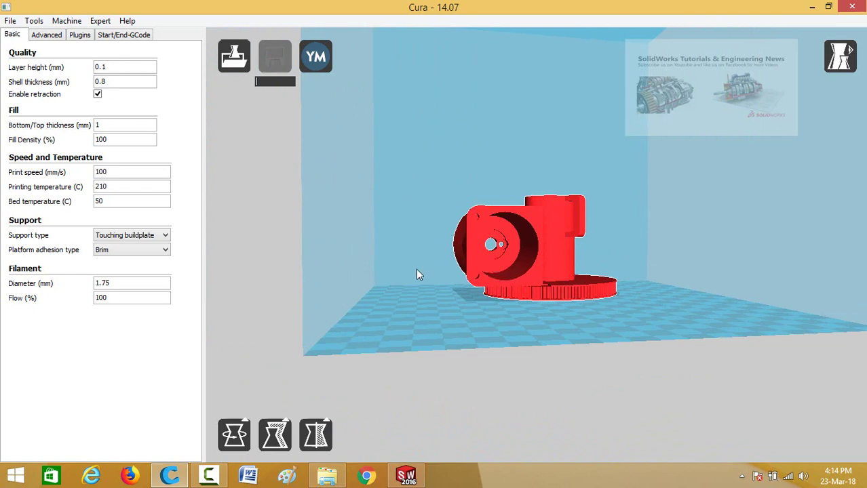
mouse_move(400, 284)
right_down()
mouse_move(385, 286)
mouse_move(544, 384)
mouse_move(646, 281)
right_up()
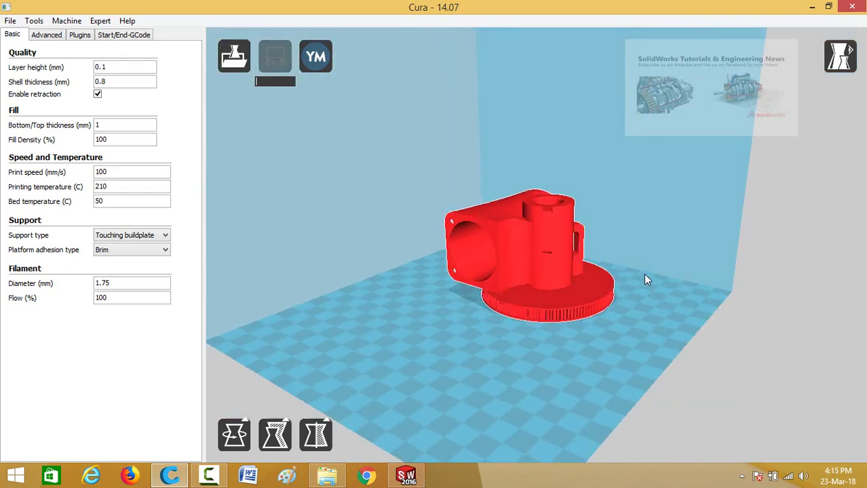
scroll(593, 285, up, 1)
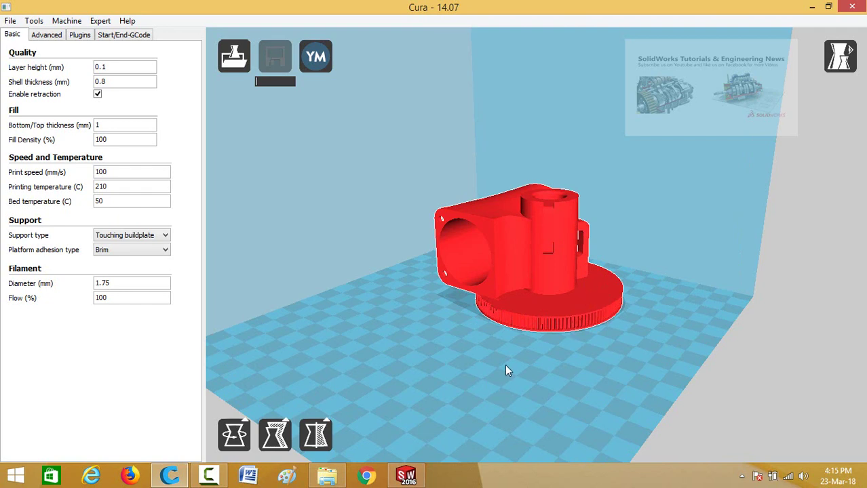
right_drag(505, 367, 570, 363)
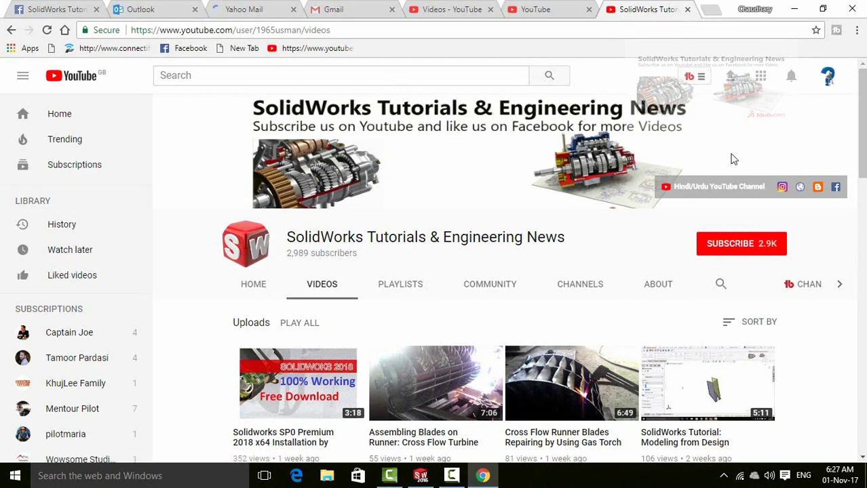
Browse the channel's videos and subscribe to SolidWorks Tutorials & Engineering News.
scroll(804, 340, down, 10)
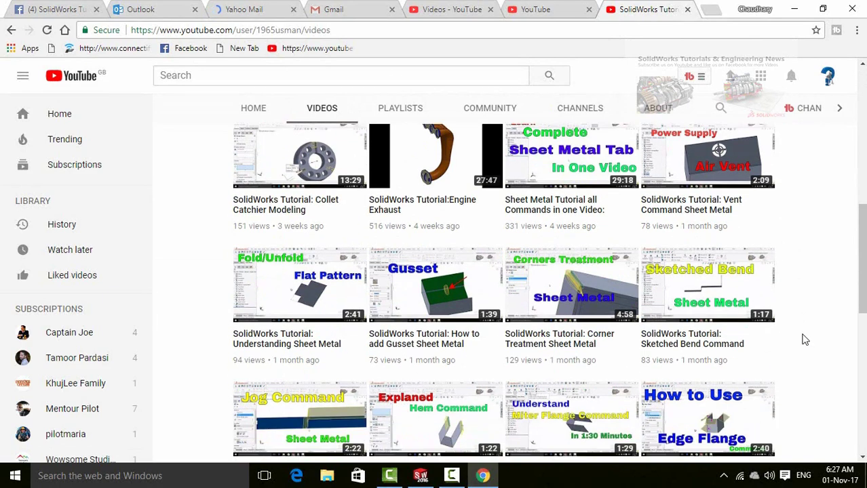
scroll(804, 339, down, 3)
scroll(804, 340, down, 5)
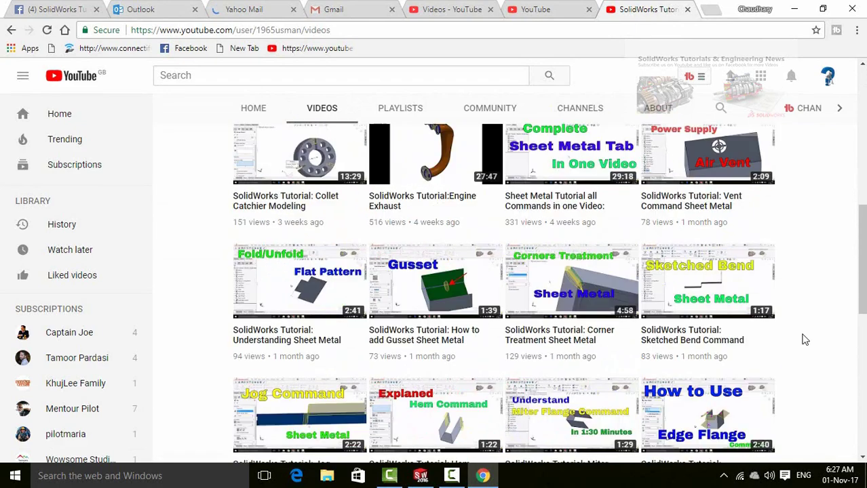
scroll(804, 339, up, 10)
scroll(804, 340, up, 2)
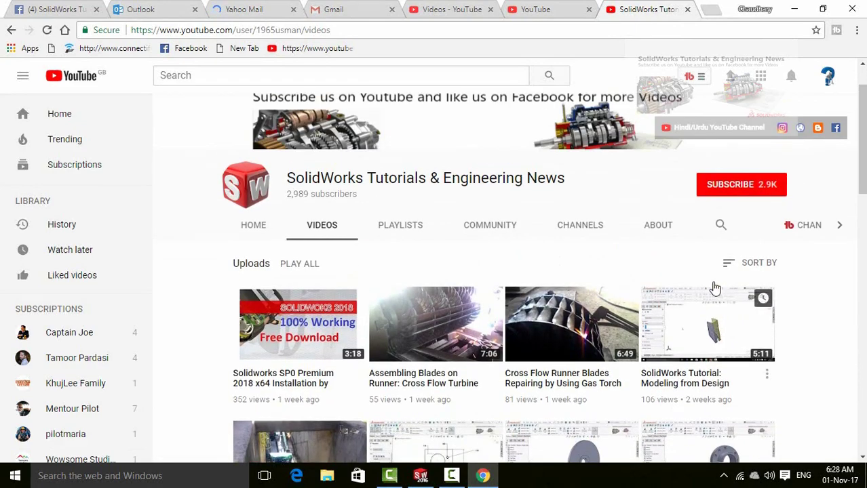
click(715, 189)
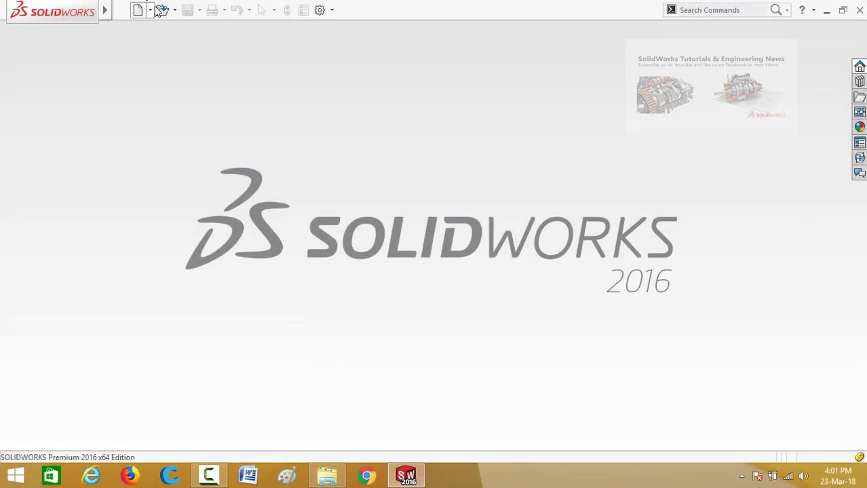
Open the Elbow STL and orbit to see its square flange, round face and top boss.
click(163, 9)
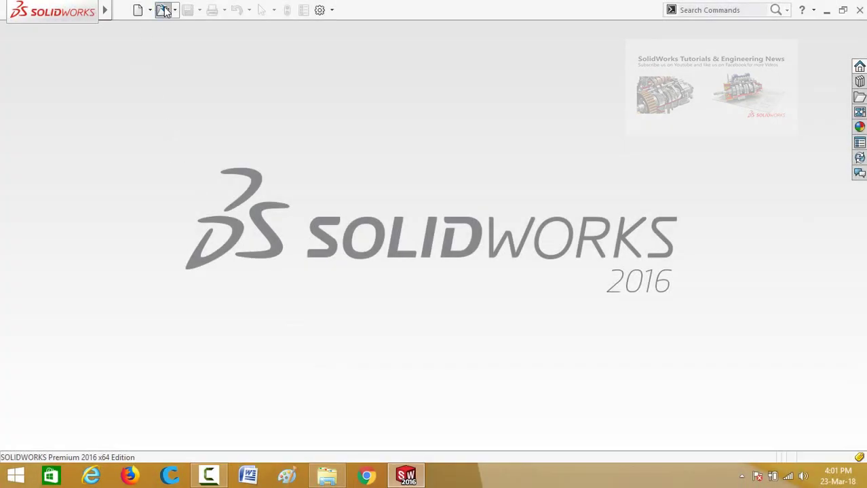
double_click(134, 91)
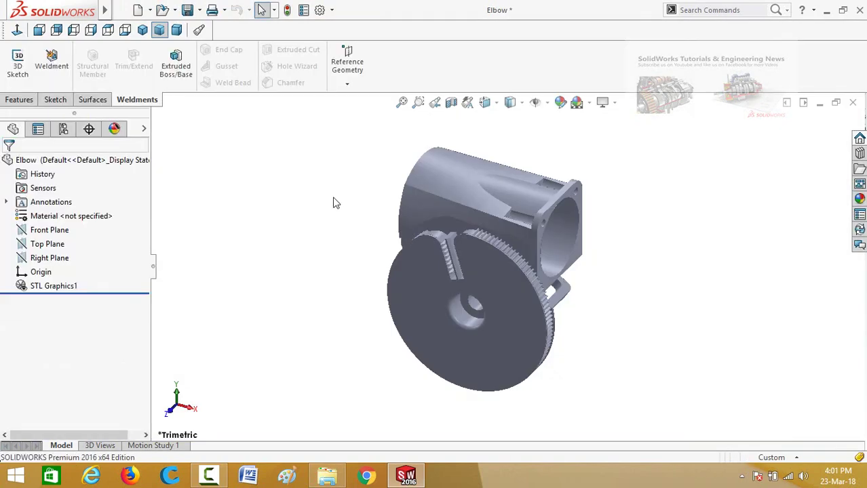
middle_drag(353, 181, 352, 269)
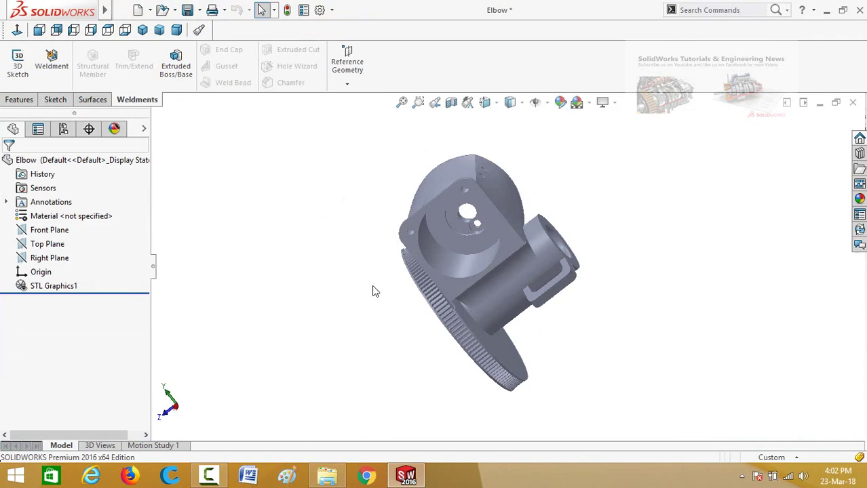
mouse_move(373, 292)
middle_down()
mouse_move(479, 331)
mouse_move(340, 257)
mouse_move(277, 178)
middle_up()
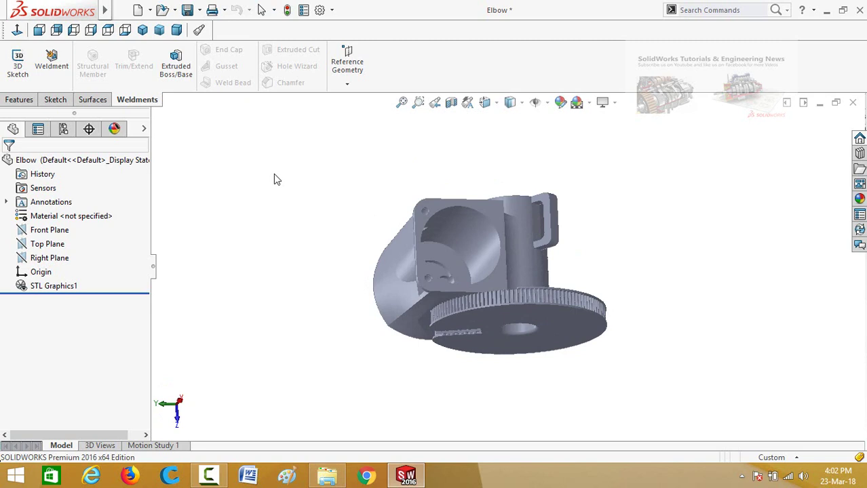
middle_drag(331, 263, 313, 246)
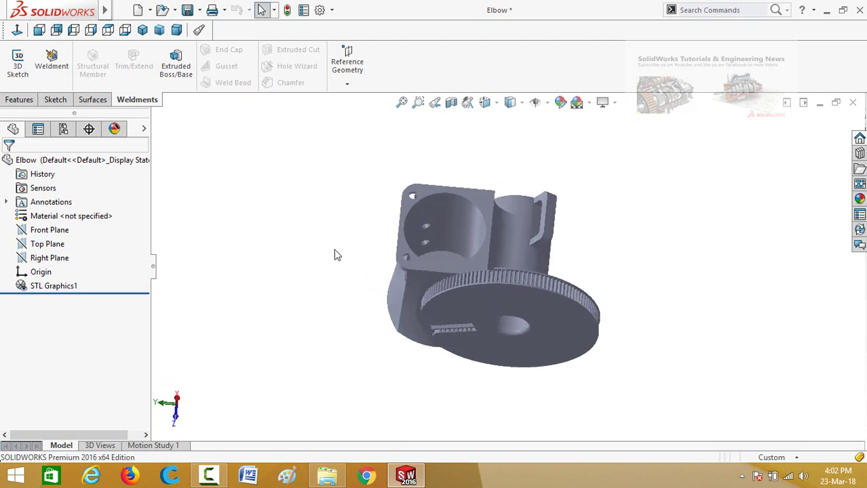
middle_drag(336, 255, 561, 285)
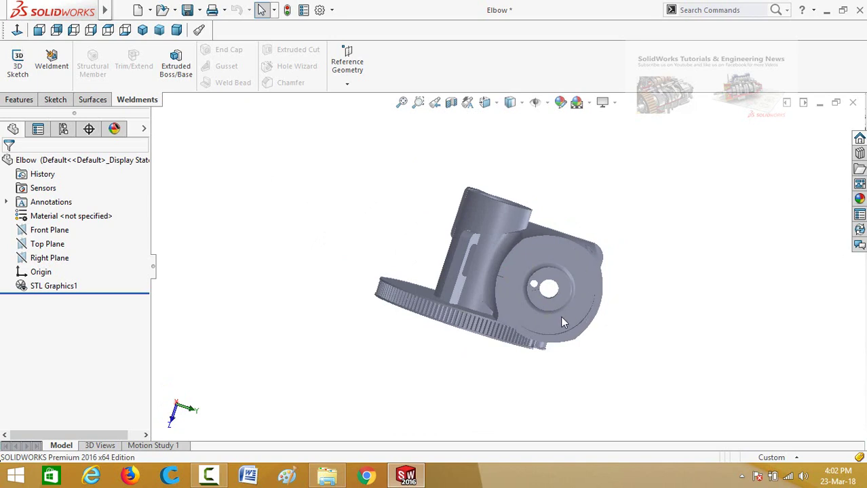
middle_drag(609, 199, 474, 236)
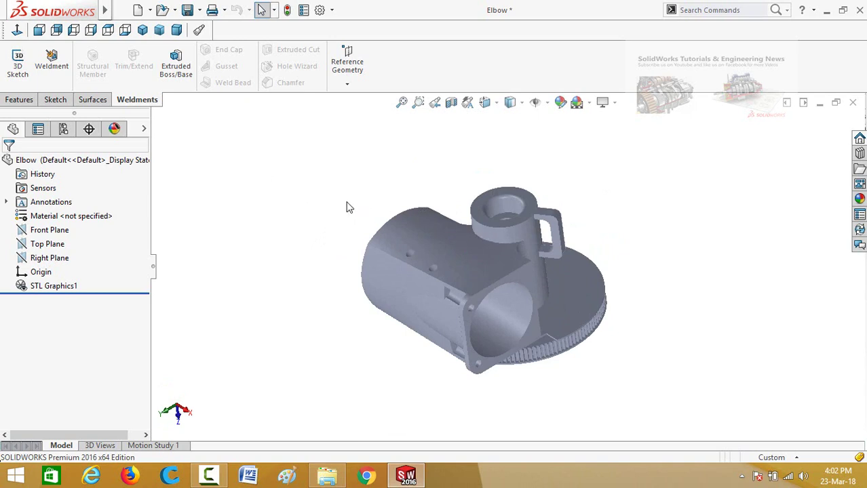
Close the Elbow without saving and filter the Open dialog to STL files.
click(853, 102)
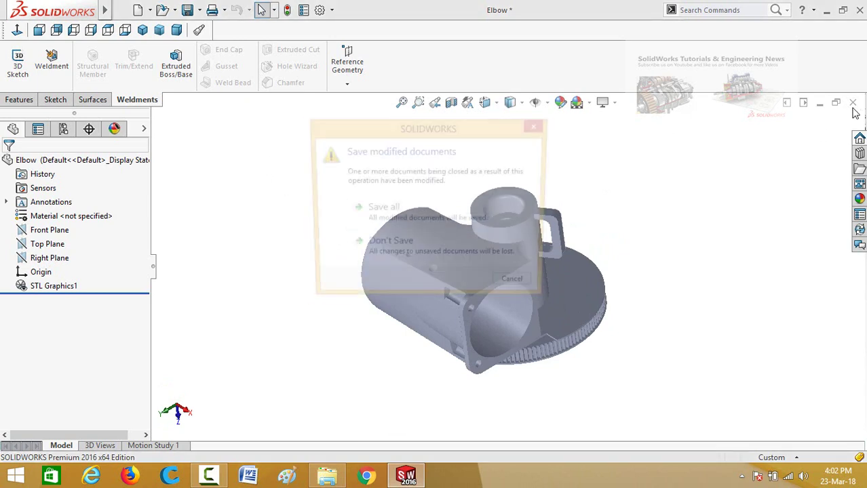
click(408, 253)
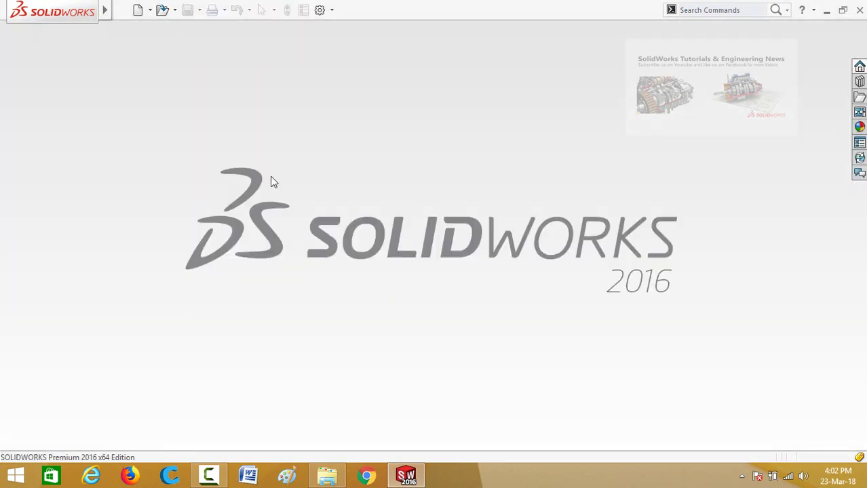
click(162, 11)
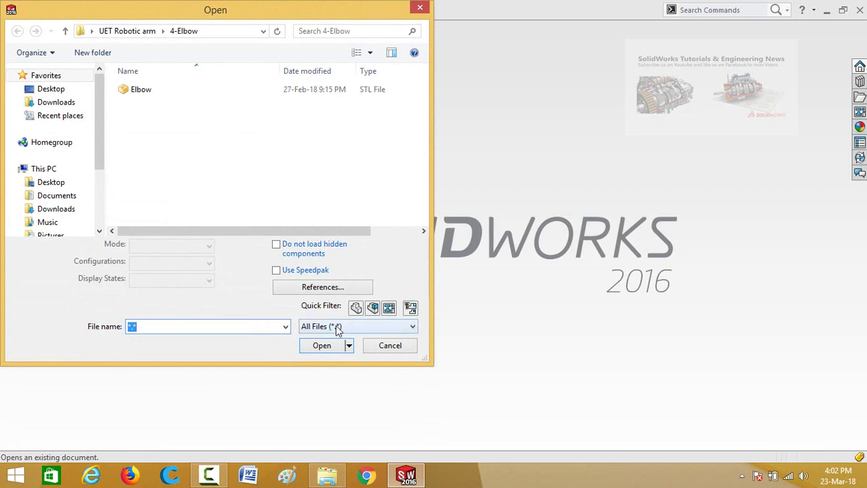
click(337, 329)
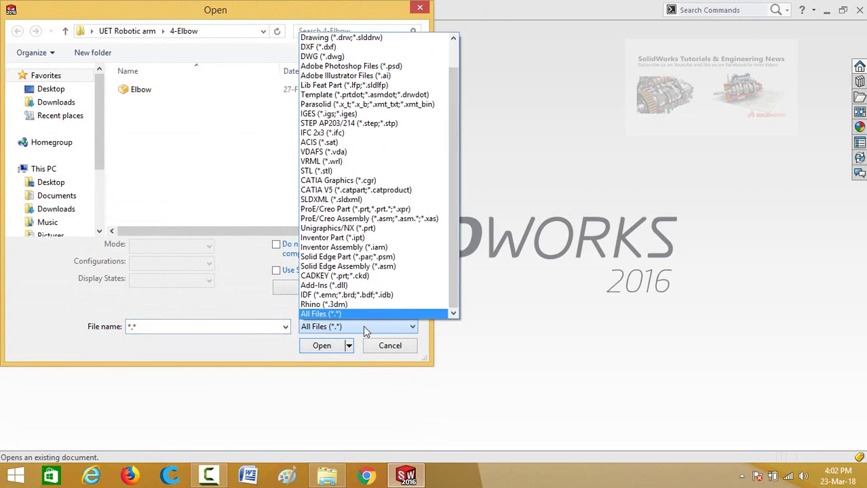
click(316, 172)
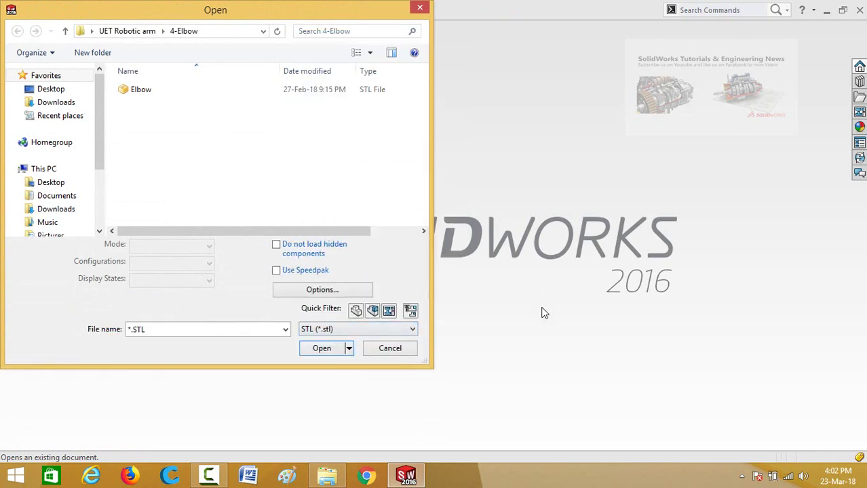
Set STL import options to Solid Body in Millimeters and open Elbow.
click(323, 290)
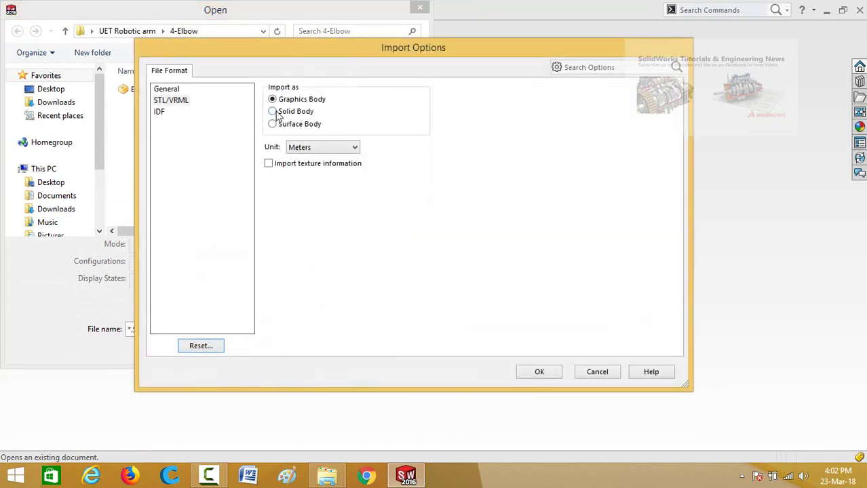
click(273, 113)
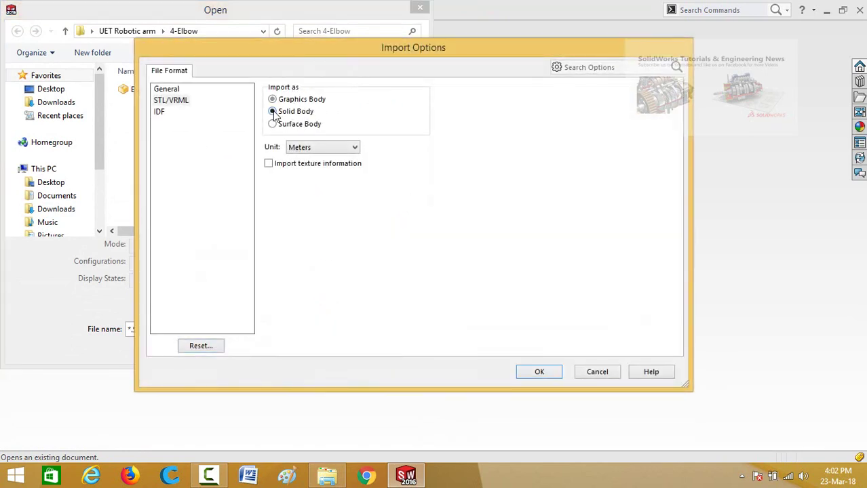
click(298, 151)
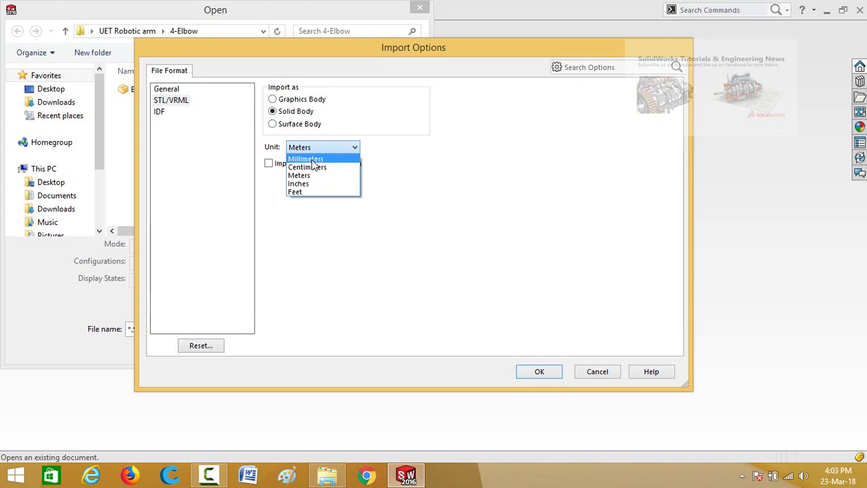
click(321, 161)
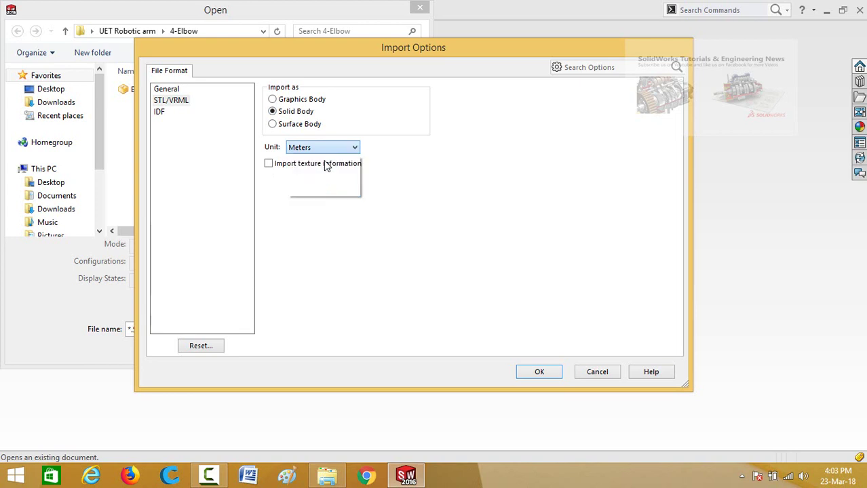
click(534, 372)
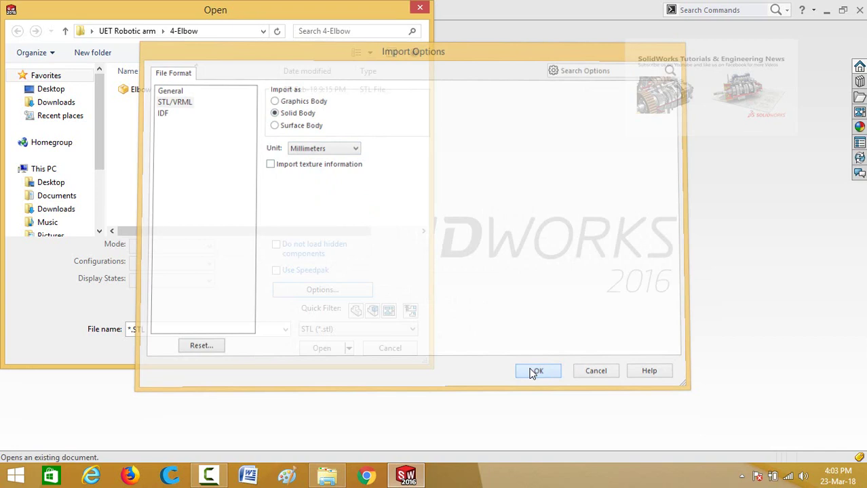
click(133, 95)
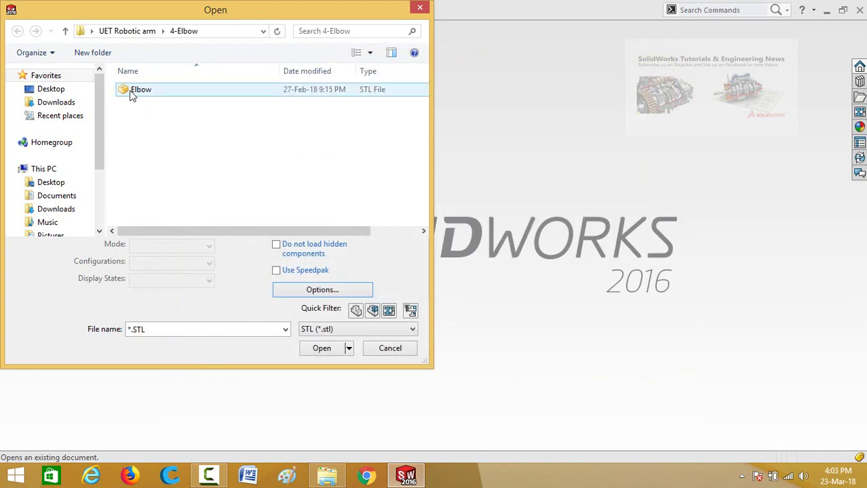
click(138, 95)
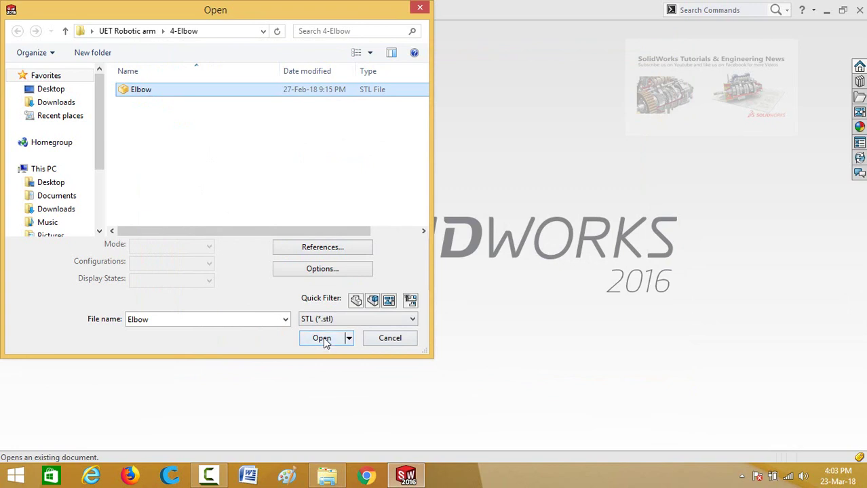
click(323, 338)
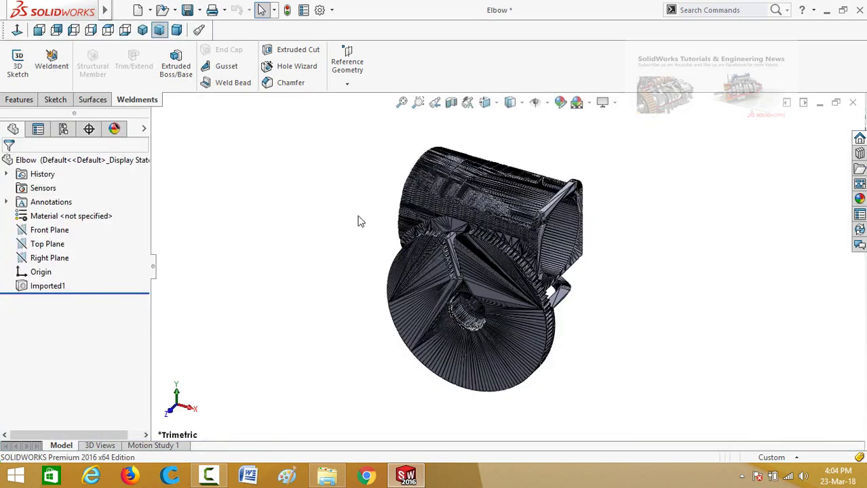
Orbit and zoom onto the round disc face to reveal its triangular mesh facets.
middle_drag(358, 219, 350, 213)
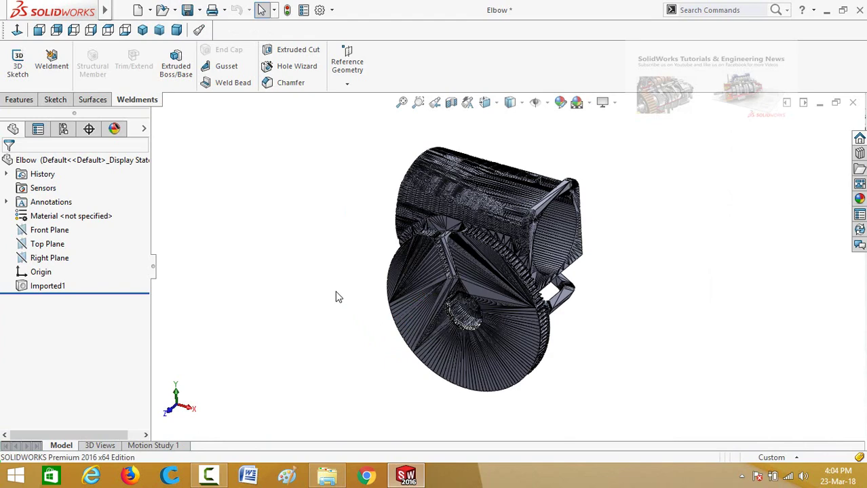
mouse_move(335, 293)
middle_down()
mouse_move(400, 285)
mouse_move(410, 261)
mouse_move(412, 275)
middle_up()
scroll(430, 189, down, 2)
scroll(507, 205, down, 3)
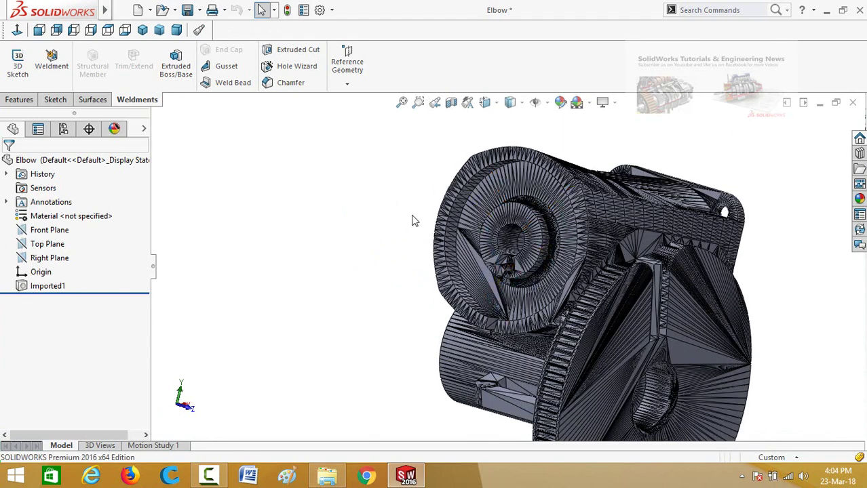
scroll(434, 211, down, 2)
scroll(434, 210, down, 2)
scroll(434, 210, down, 1)
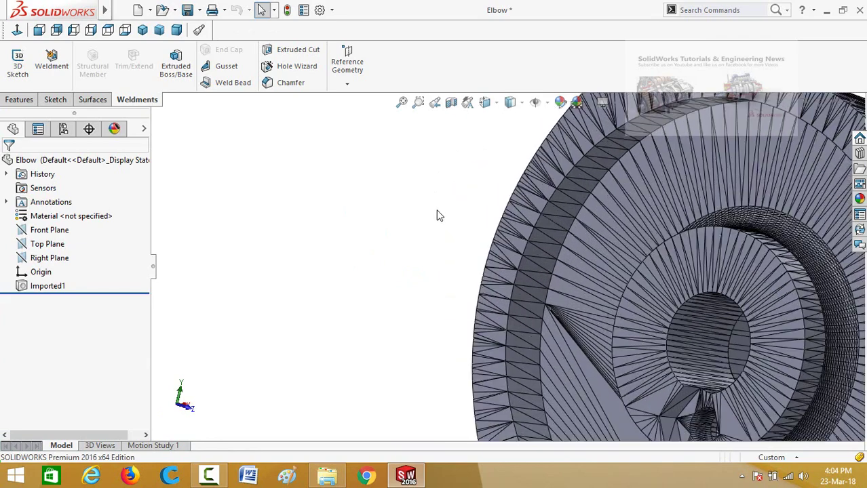
scroll(437, 213, down, 1)
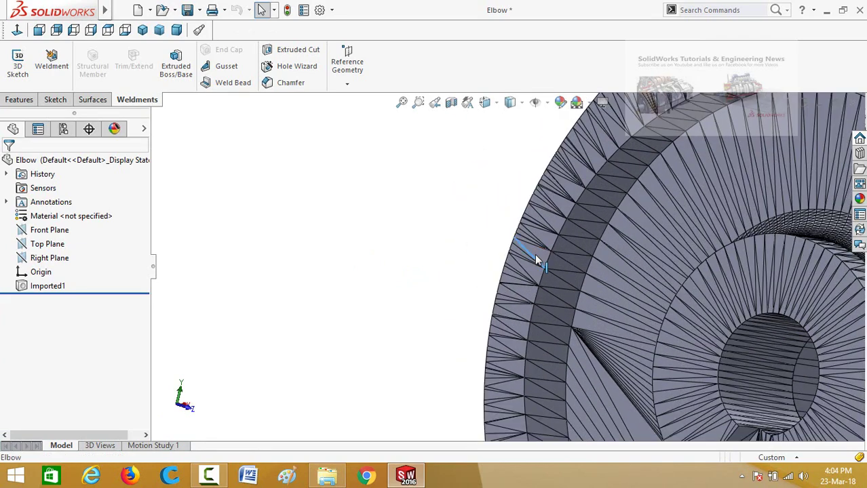
Sketch on a round-face facet and draw a ~40.85 mm circle centred on the hole.
click(536, 256)
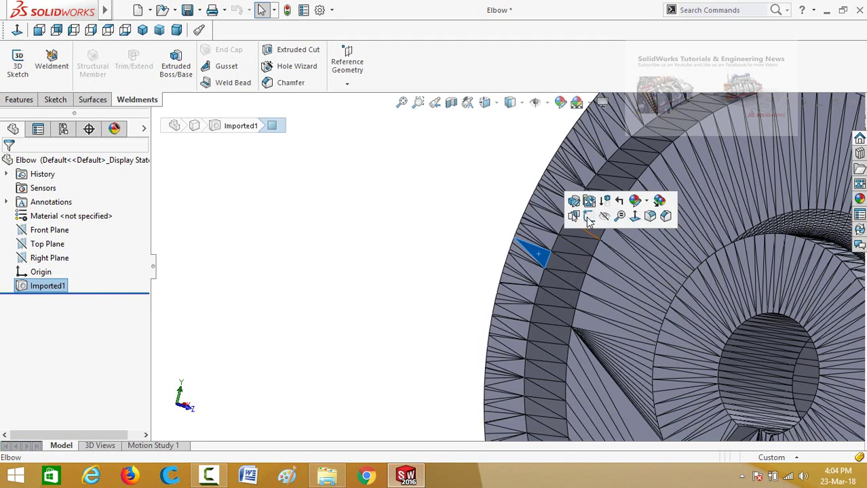
click(589, 217)
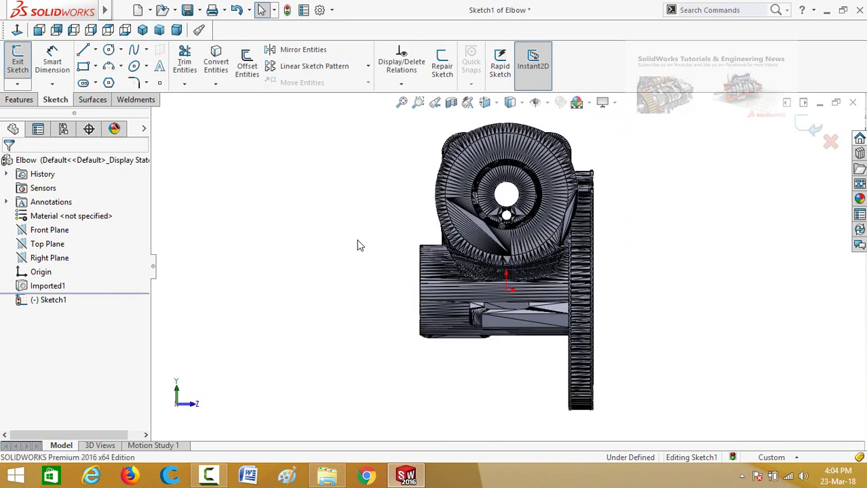
scroll(372, 179, down, 2)
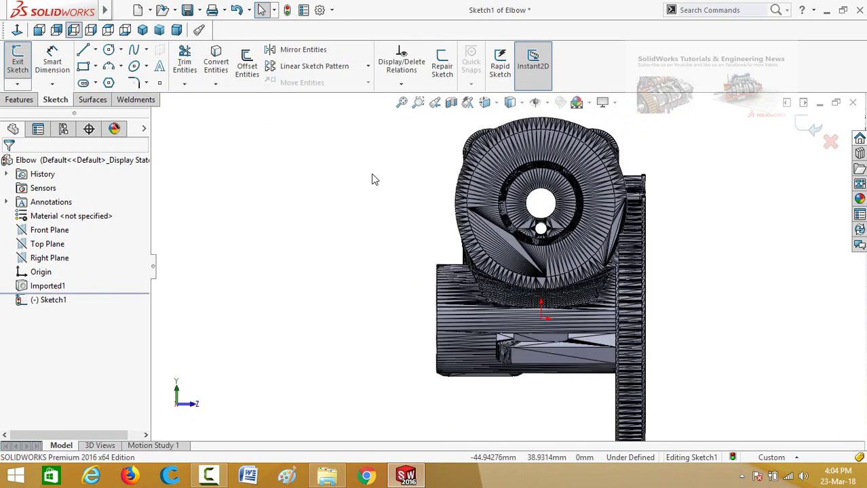
key(c)
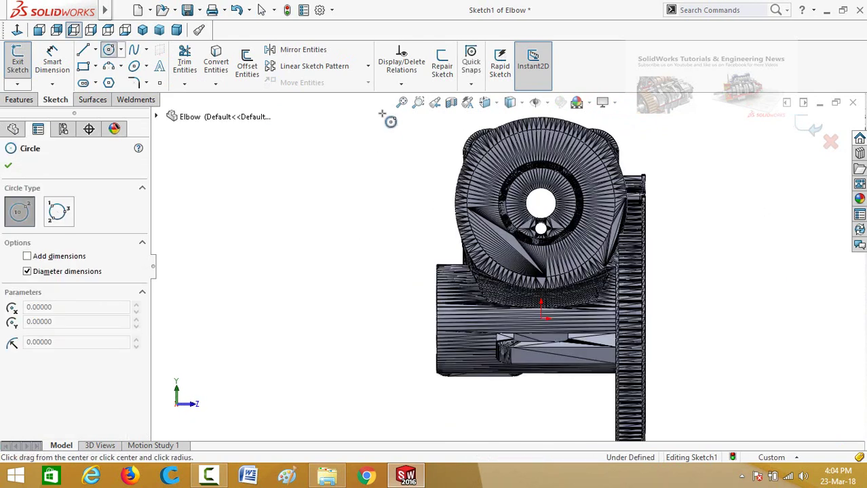
scroll(540, 217, down, 1)
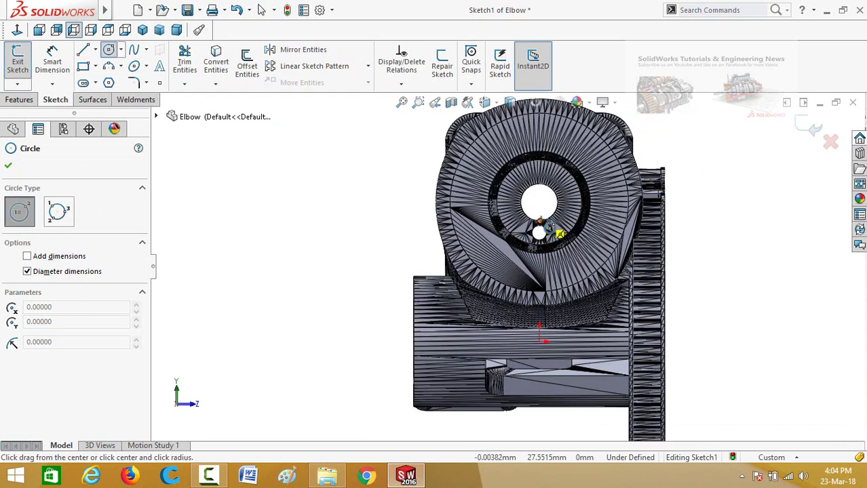
scroll(536, 203, down, 2)
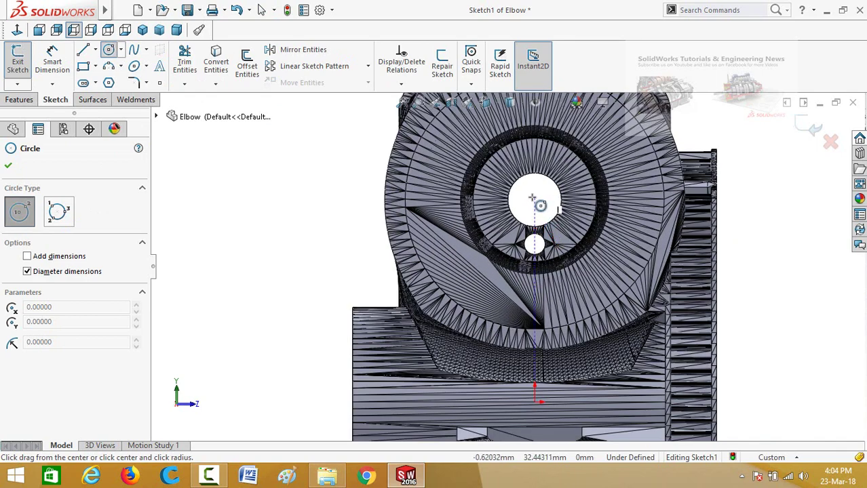
click(535, 199)
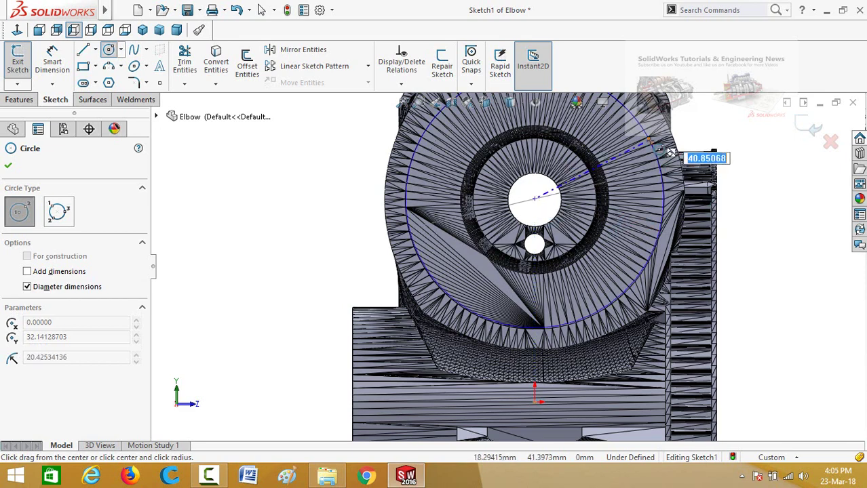
click(670, 152)
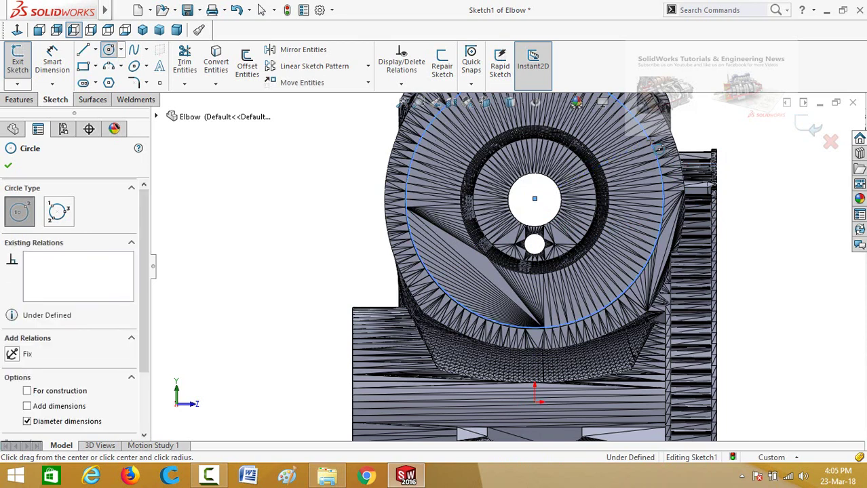
Extrude-cut the circle Blind 93 mm with a 2° draft, creating Cut-Extrude2.
key(z)
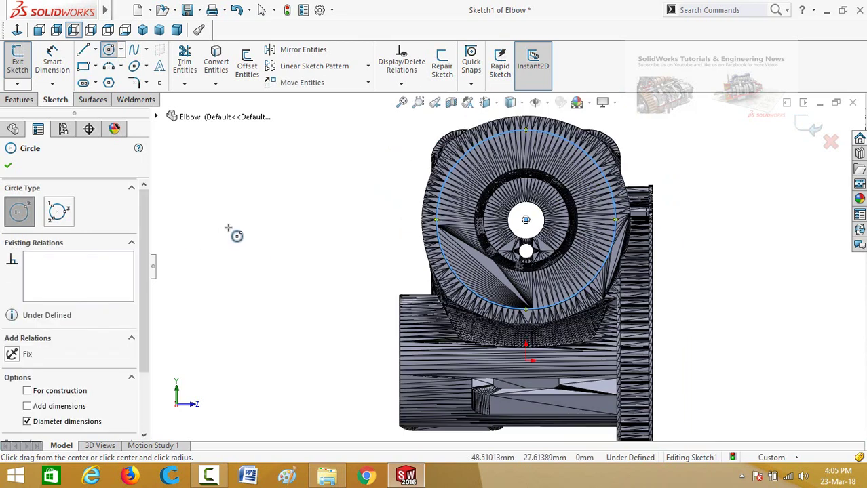
key(z)
click(8, 168)
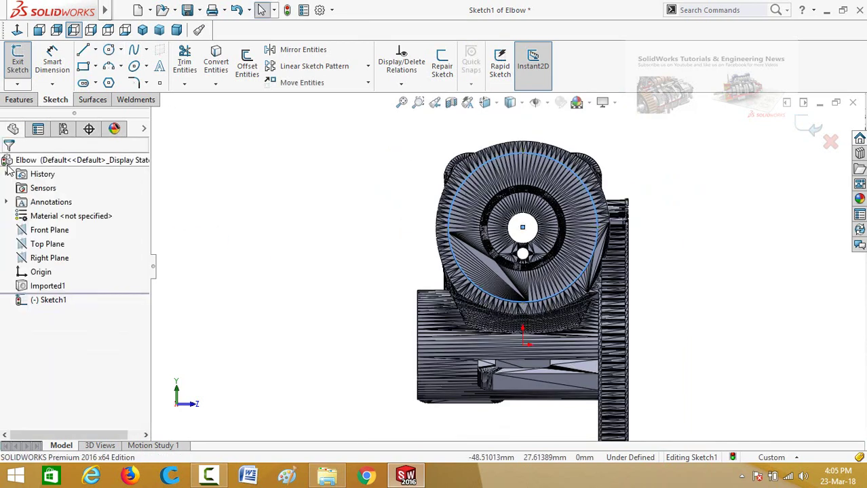
click(20, 102)
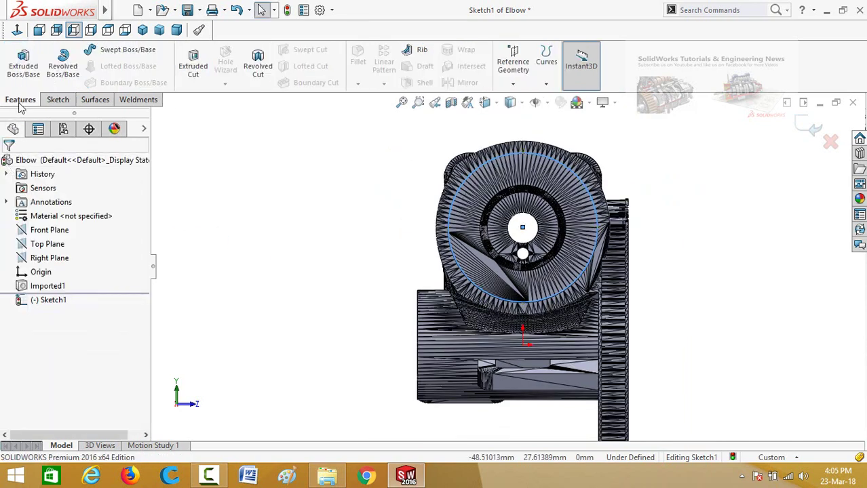
click(197, 71)
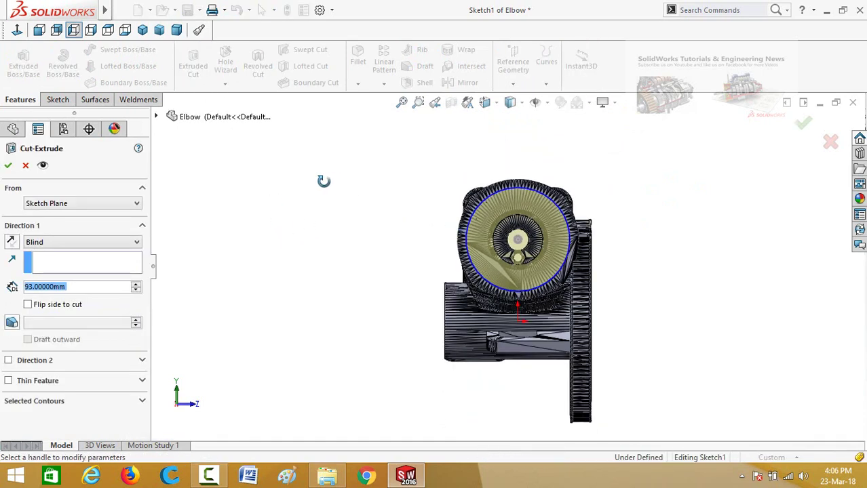
mouse_move(323, 180)
middle_down()
mouse_move(296, 192)
mouse_move(283, 217)
middle_up()
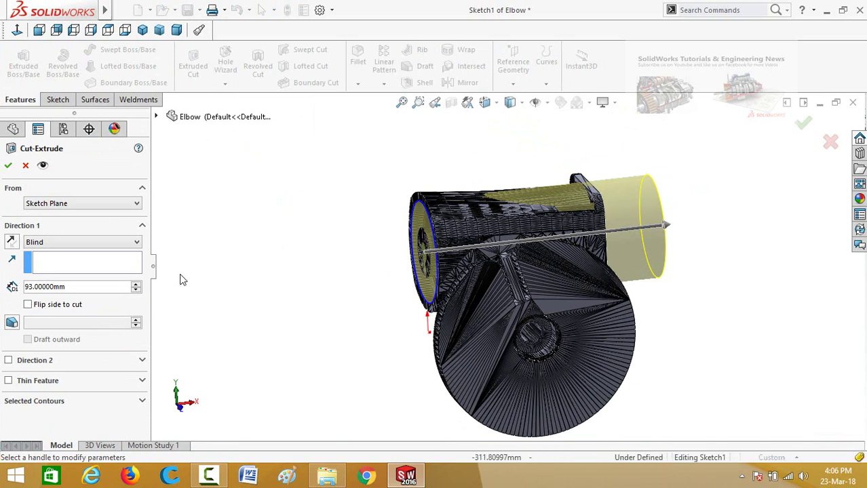
click(12, 325)
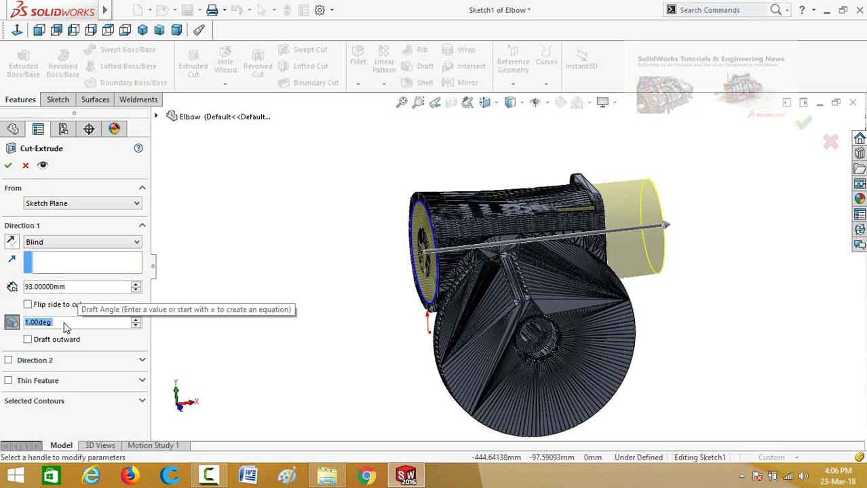
text(2)
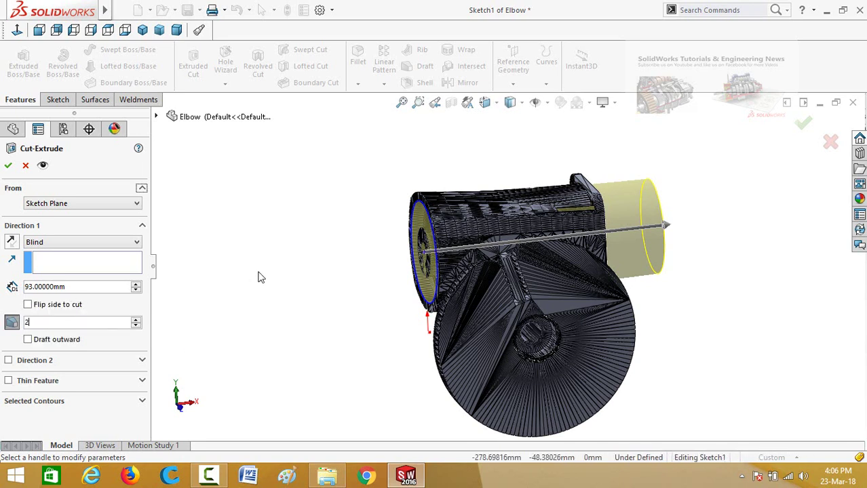
key(Return)
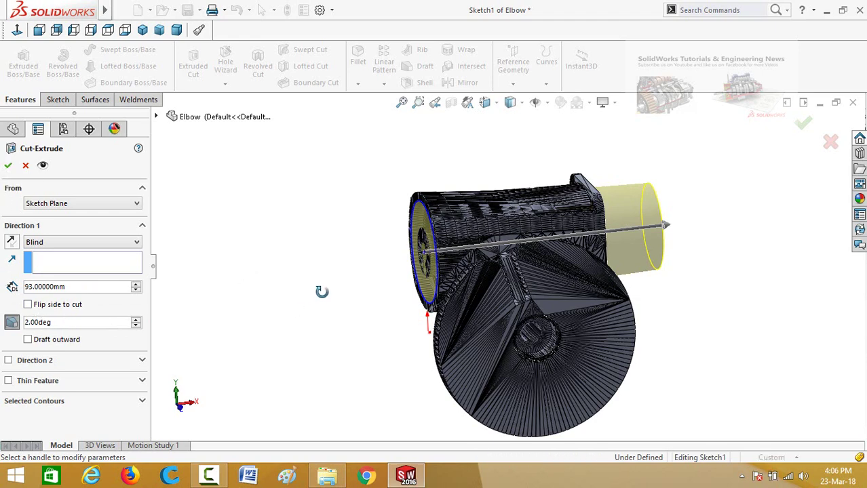
mouse_move(321, 290)
middle_down()
mouse_move(350, 338)
mouse_move(370, 352)
mouse_move(329, 348)
mouse_move(7, 168)
middle_up()
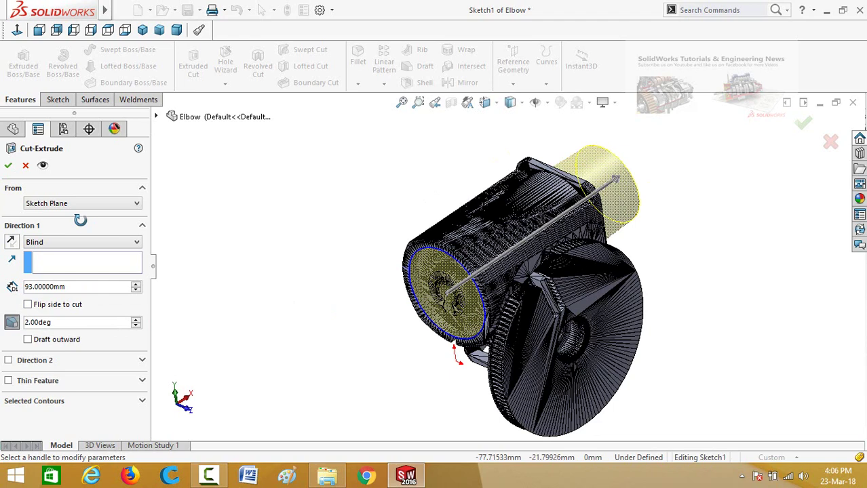
click(6, 166)
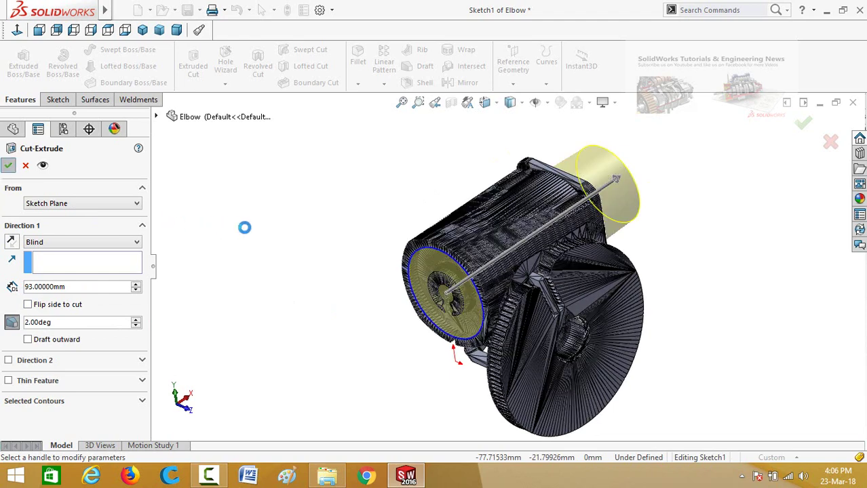
mouse_move(402, 354)
middle_down()
mouse_move(405, 300)
mouse_move(449, 271)
mouse_move(494, 304)
middle_up()
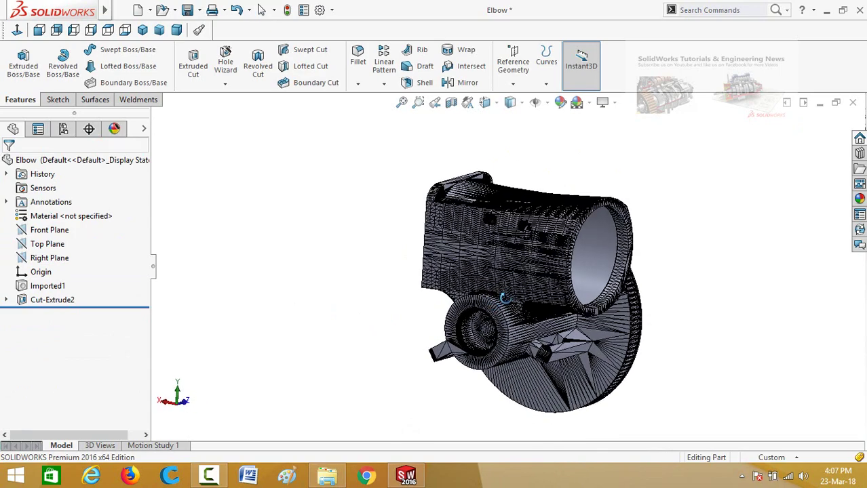
Orbit and zoom to inspect the upright cylinder standing on the base disc.
mouse_move(505, 298)
middle_down()
mouse_move(515, 323)
mouse_move(470, 232)
mouse_move(475, 212)
mouse_move(441, 218)
mouse_move(488, 210)
mouse_move(505, 222)
mouse_move(523, 165)
mouse_move(654, 348)
middle_up()
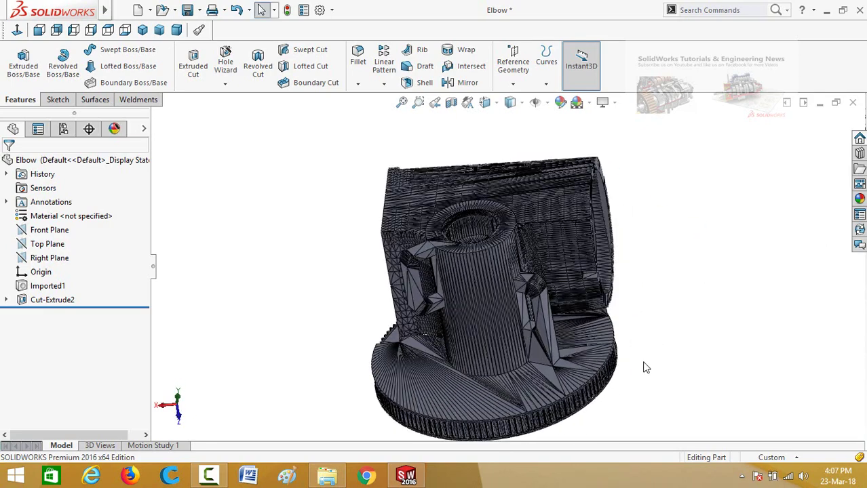
scroll(583, 451, down, 3)
scroll(570, 407, up, 3)
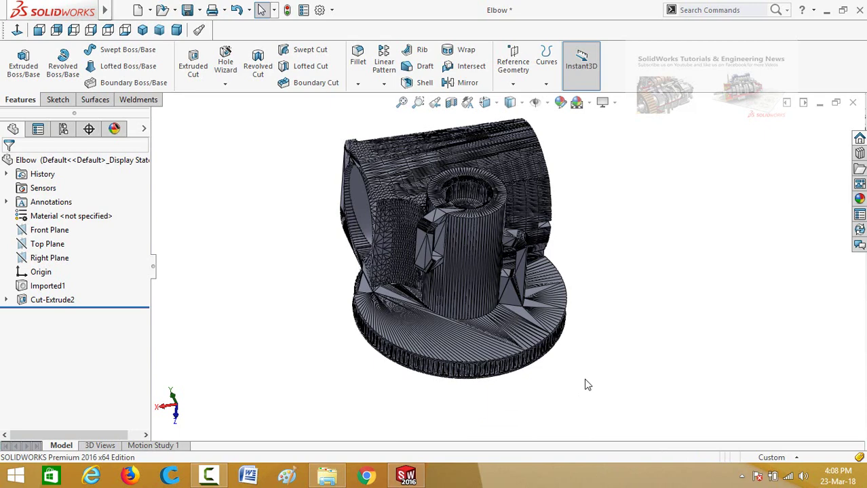
scroll(580, 337, down, 2)
scroll(495, 302, down, 2)
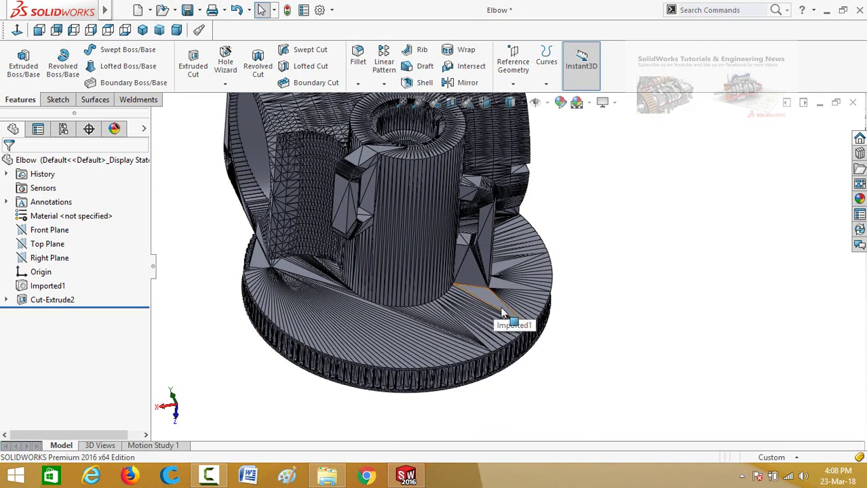
Start a sketch on the base disc face, viewed Normal To.
click(502, 310)
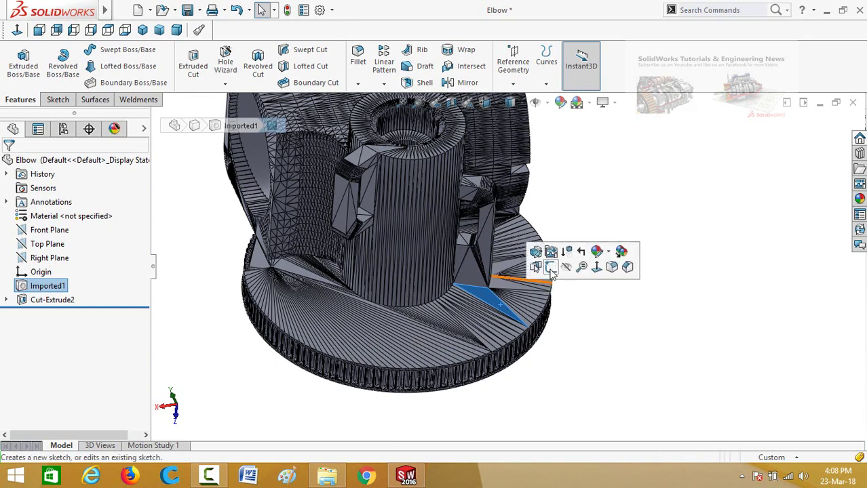
click(551, 266)
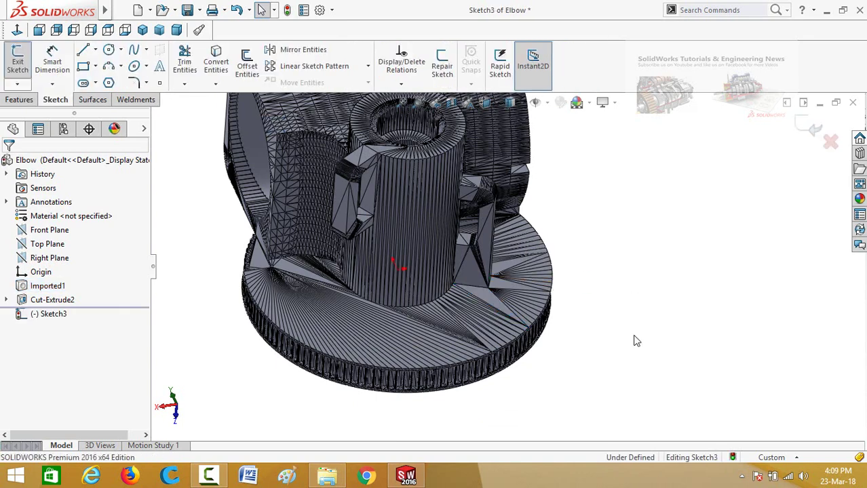
key(ctrl+8)
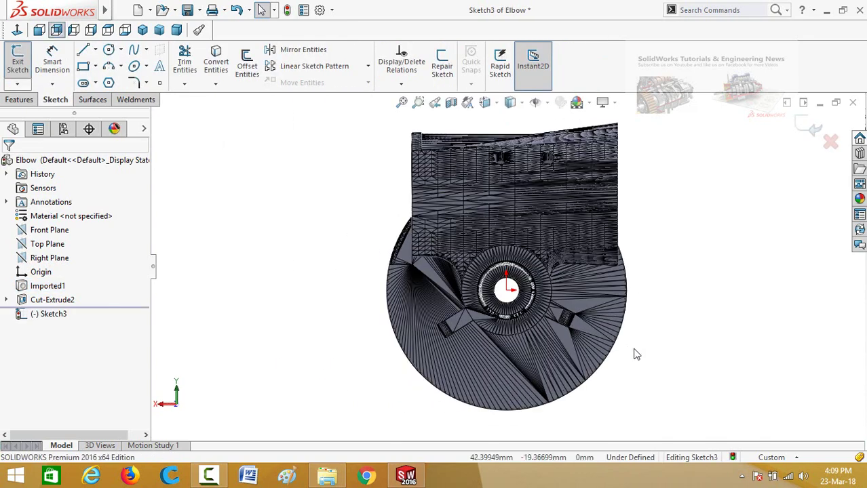
scroll(636, 355, down, 2)
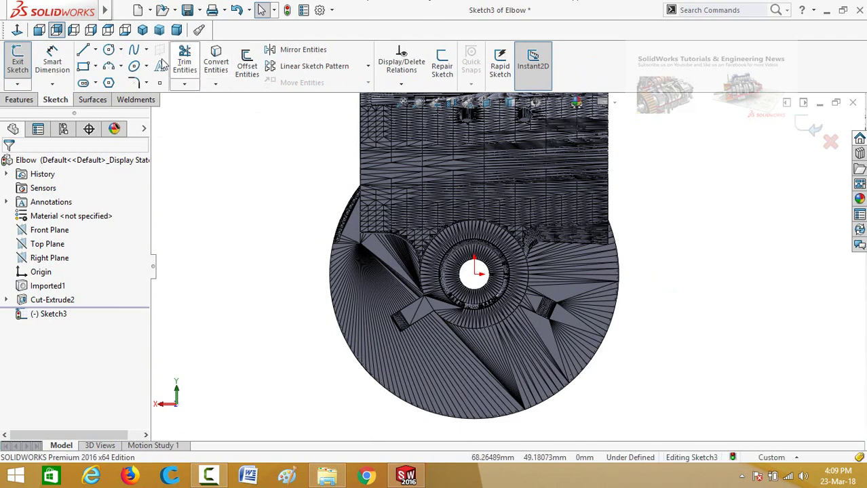
Draw a small circle about 8.8 mm across near the base's lower rim.
click(108, 50)
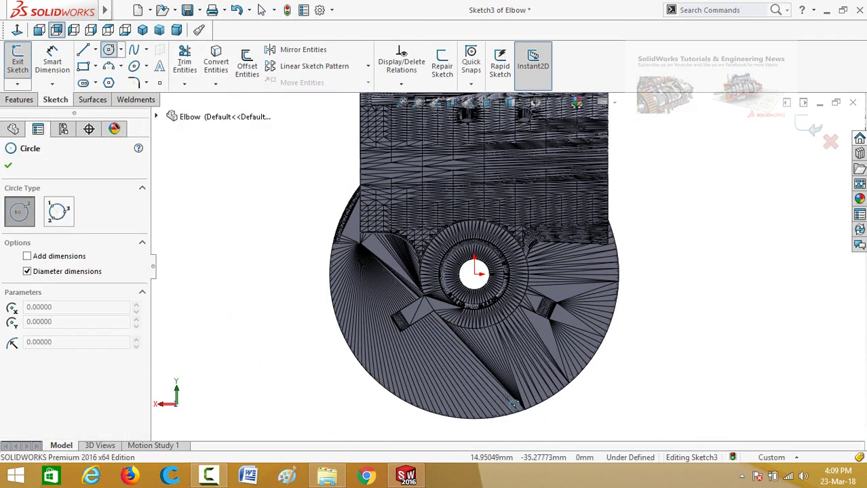
drag(514, 407, 502, 412)
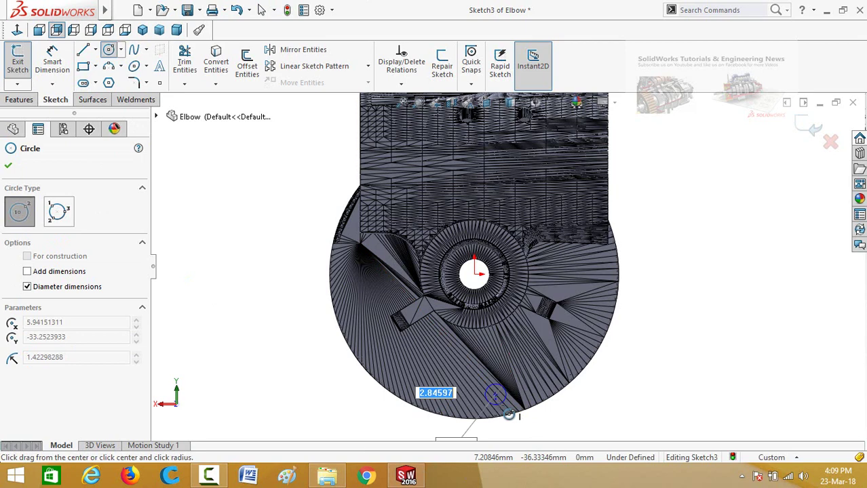
scroll(509, 414, down, 2)
scroll(512, 377, down, 2)
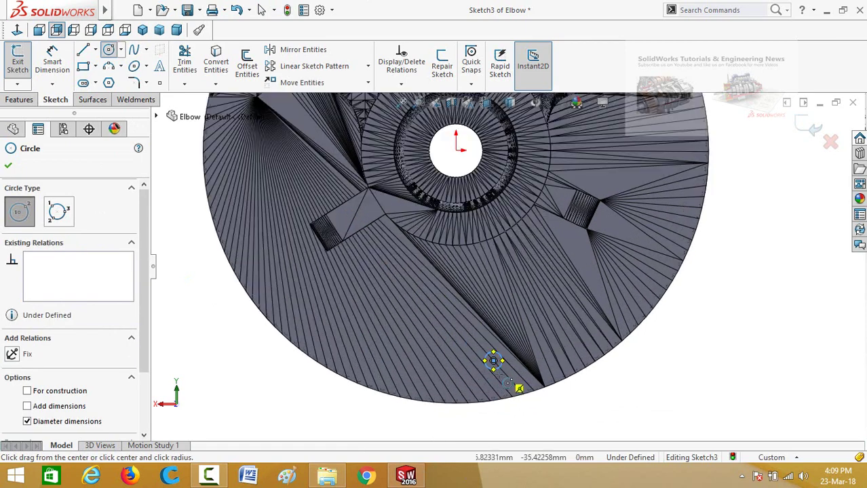
drag(493, 361, 519, 390)
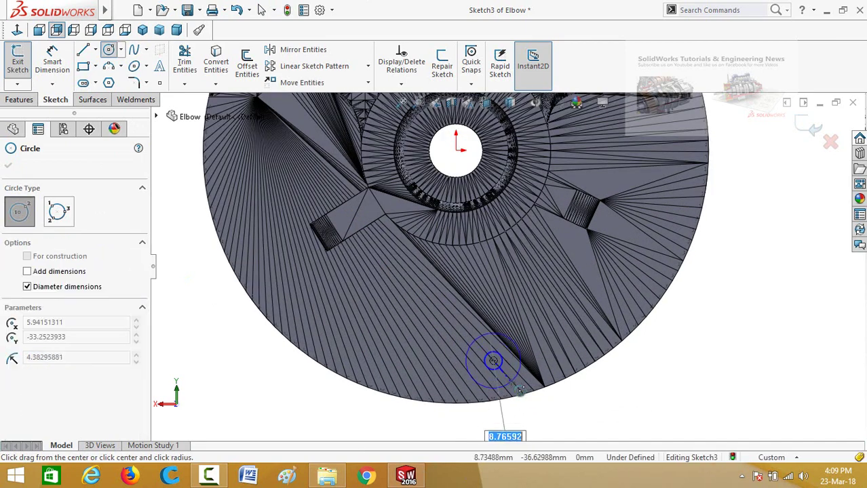
scroll(509, 383, up, 1)
scroll(515, 380, up, 1)
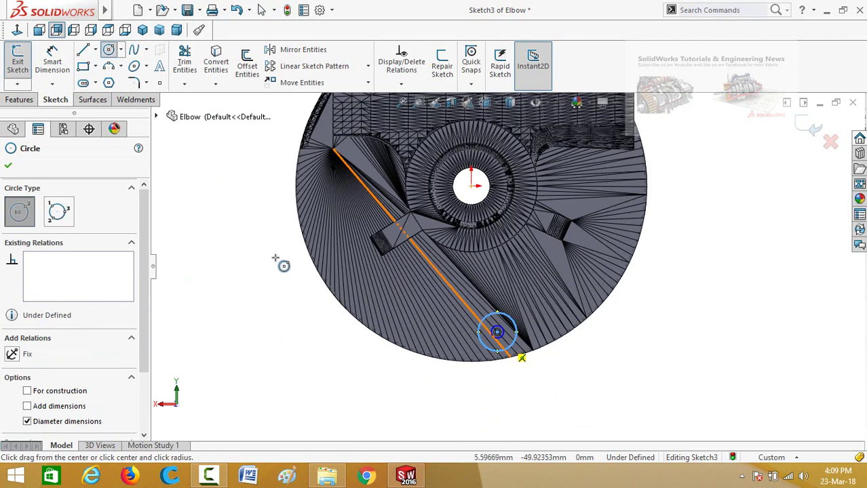
scroll(515, 367, up, 1)
click(8, 100)
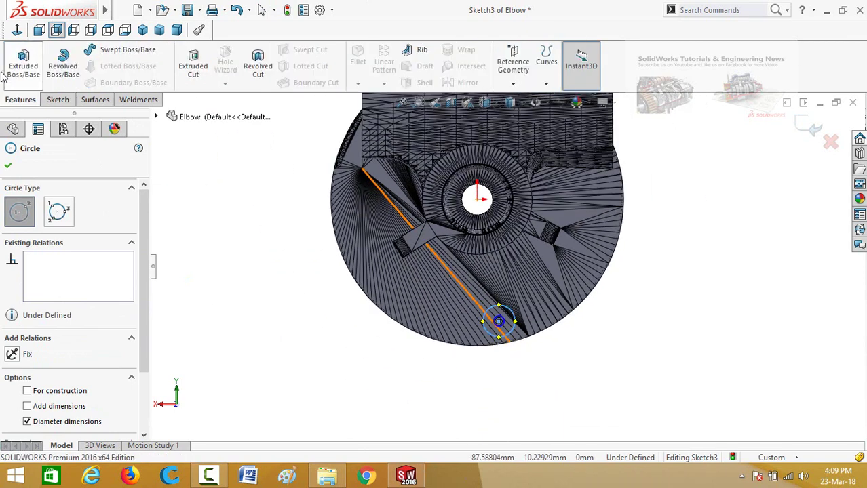
Extrude the small circle Up To Surface onto the chosen face, making pin Boss-Extrude1.
click(15, 68)
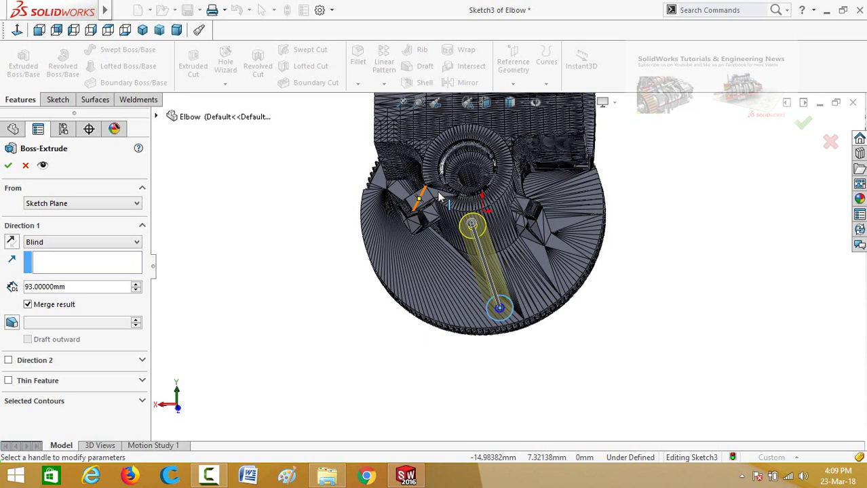
click(438, 195)
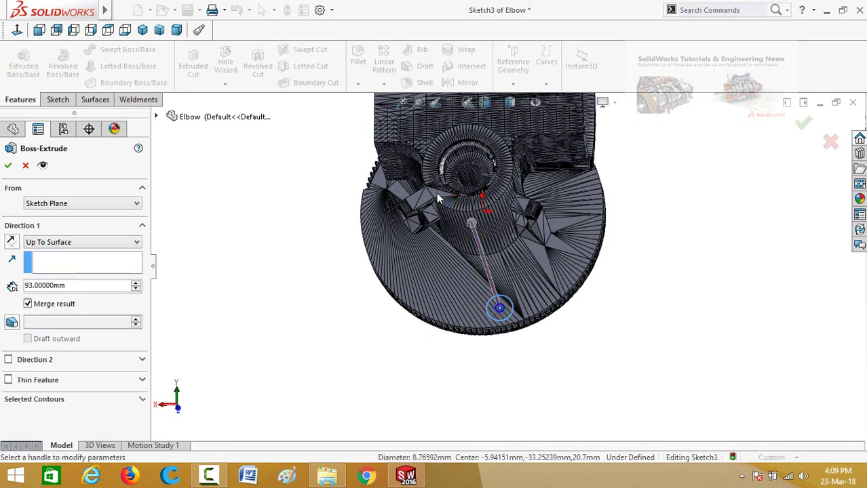
click(7, 167)
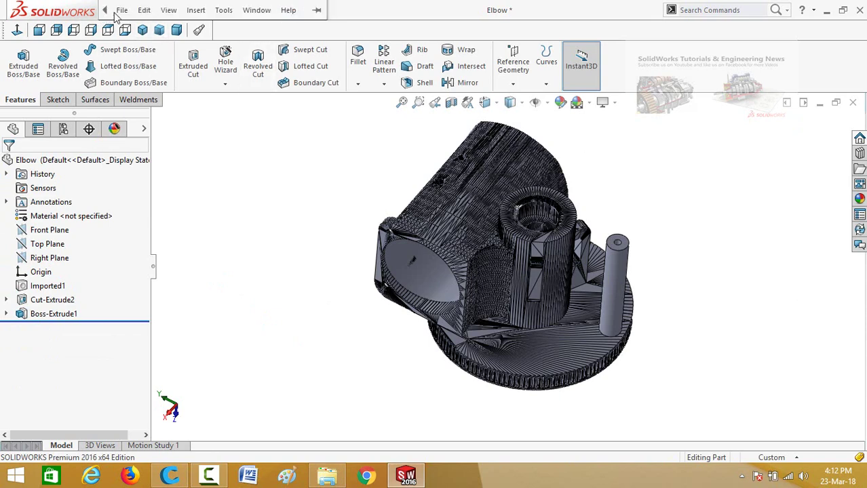
Save the edited part to the Desktop as binary STL file Elbow.
click(121, 10)
click(173, 151)
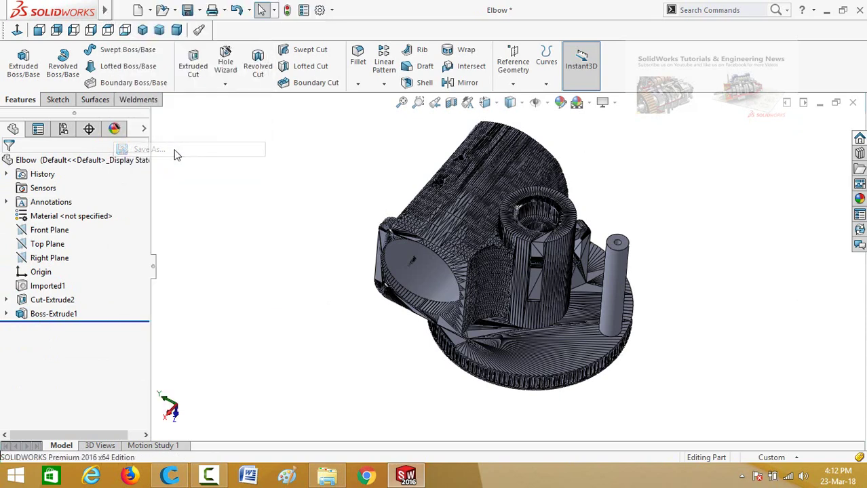
click(51, 90)
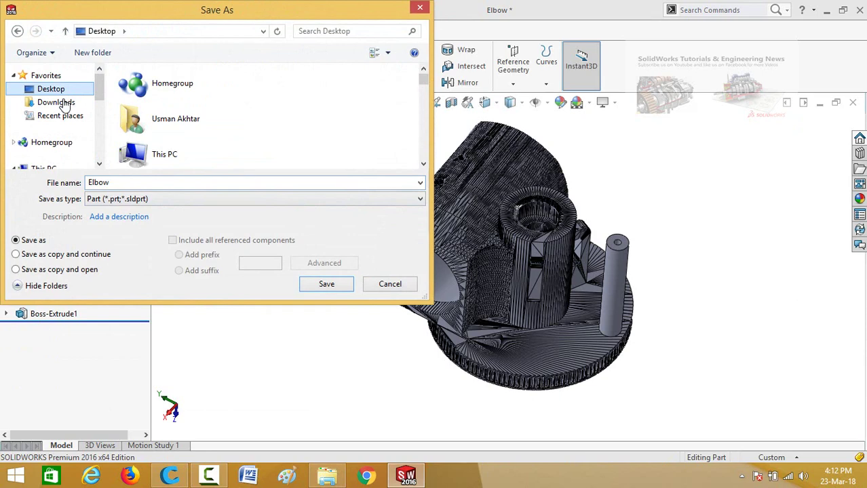
click(131, 200)
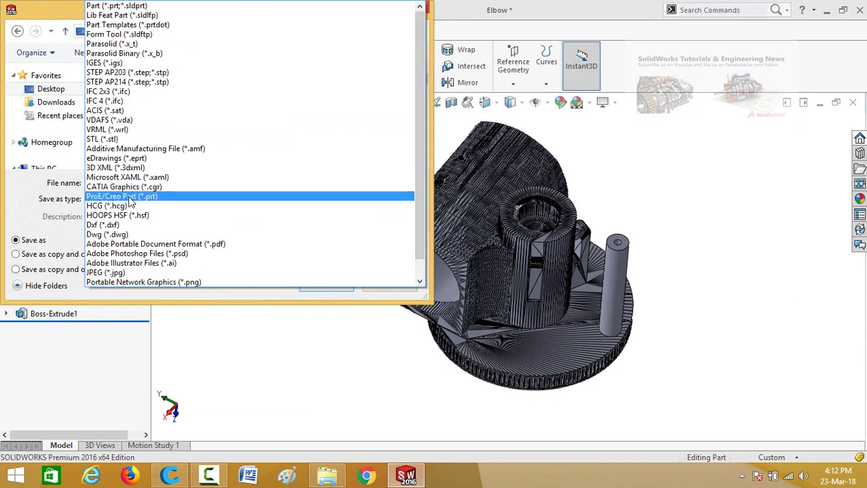
click(102, 138)
click(318, 306)
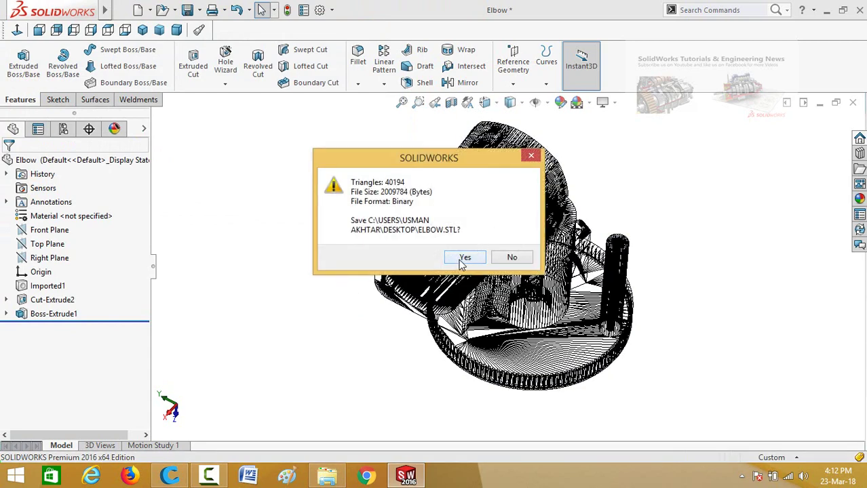
click(464, 258)
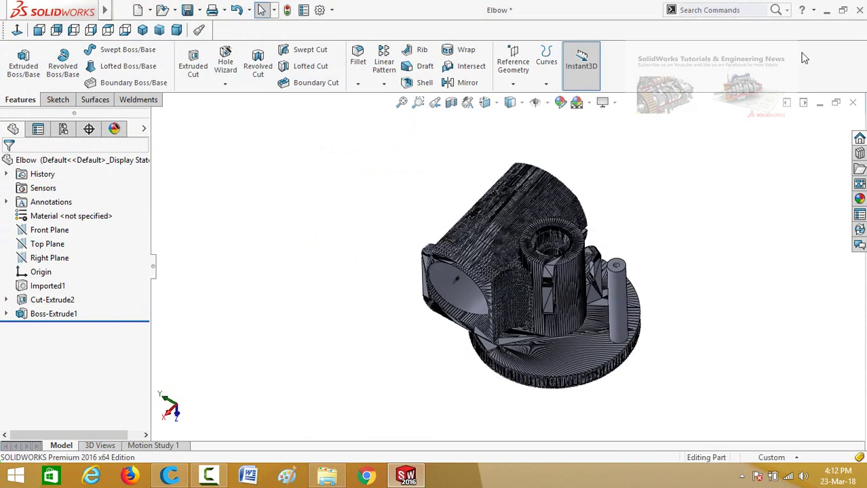
Bring Cura forward, load the edited Elbow.STL, and maximize the Cura window.
click(827, 11)
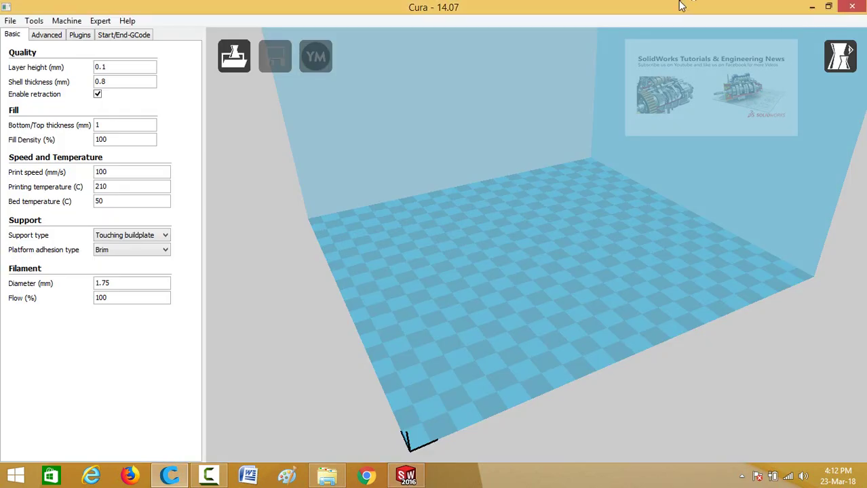
double_click(477, 7)
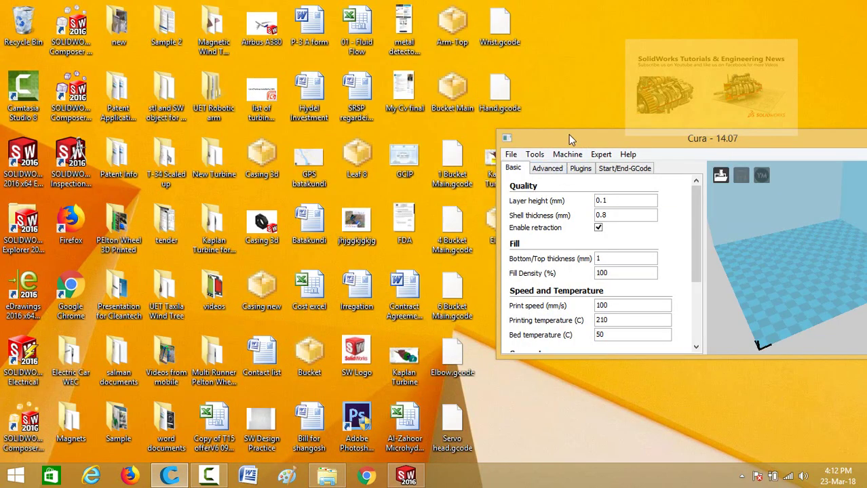
drag(568, 139, 581, 32)
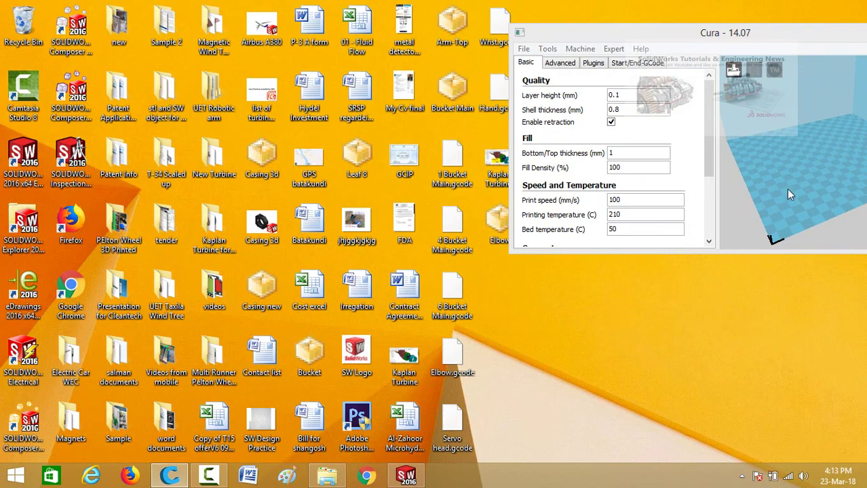
double_click(758, 32)
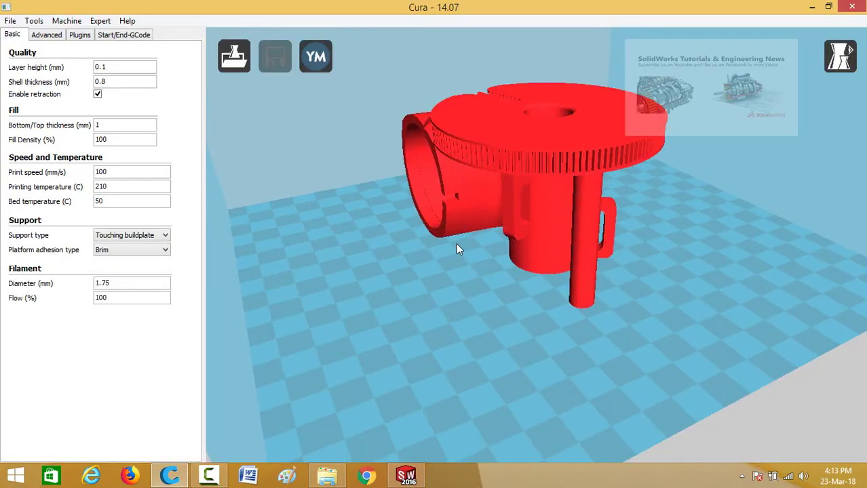
Rotate the elbow 180° with the rotate ring so its base disc rests on the build plate.
scroll(401, 369, down, 5)
click(234, 435)
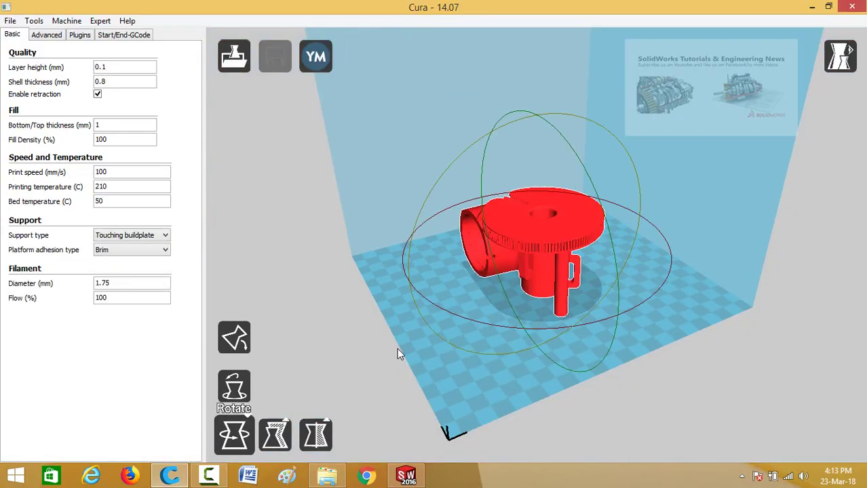
right_drag(406, 379, 414, 353)
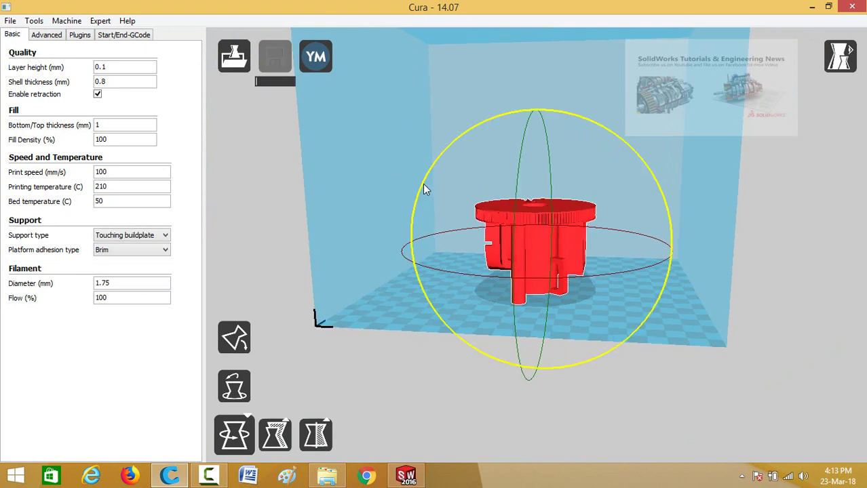
mouse_move(425, 183)
mouse_down()
mouse_move(661, 239)
mouse_move(655, 322)
mouse_up()
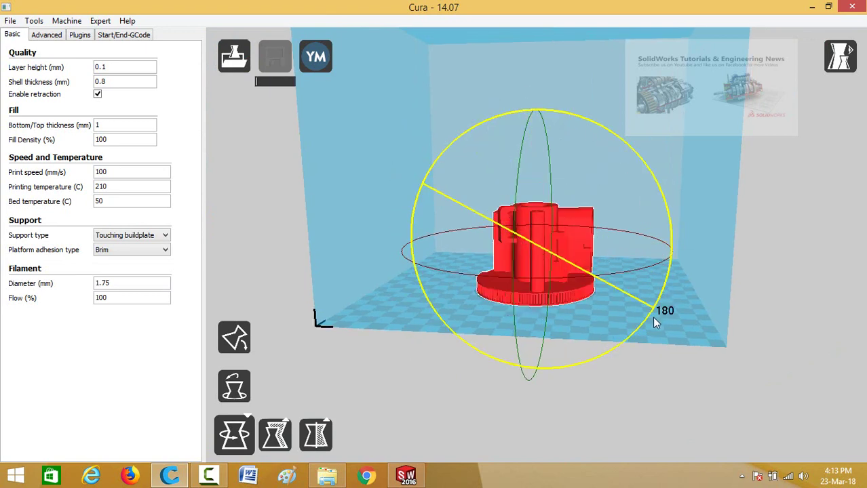
click(373, 334)
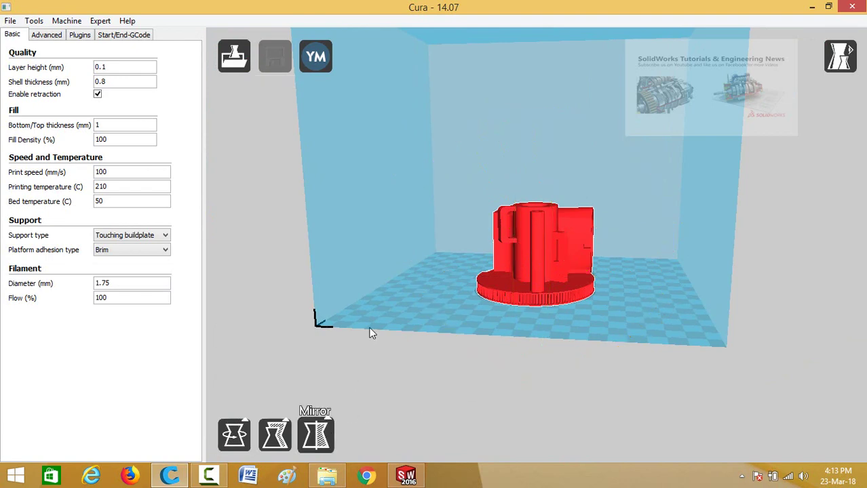
mouse_move(405, 277)
right_down()
mouse_move(364, 270)
mouse_move(353, 236)
mouse_move(453, 273)
right_up()
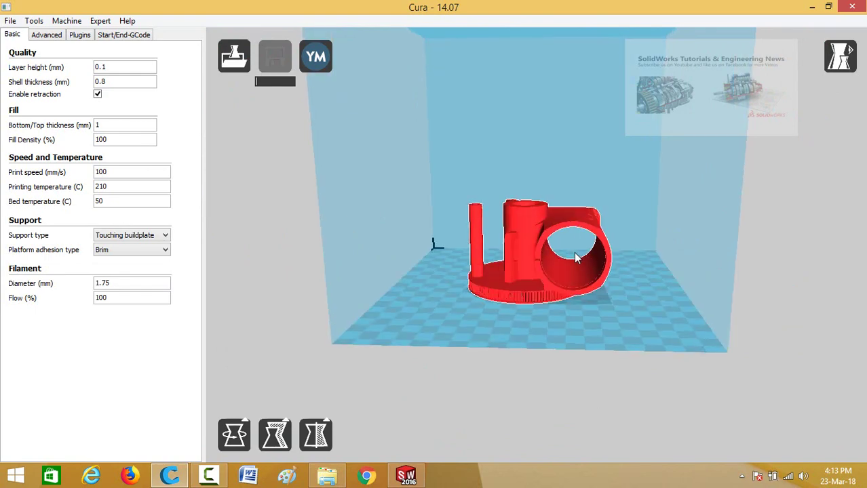
mouse_move(576, 258)
right_down()
mouse_move(577, 245)
mouse_move(604, 271)
mouse_move(498, 299)
right_up()
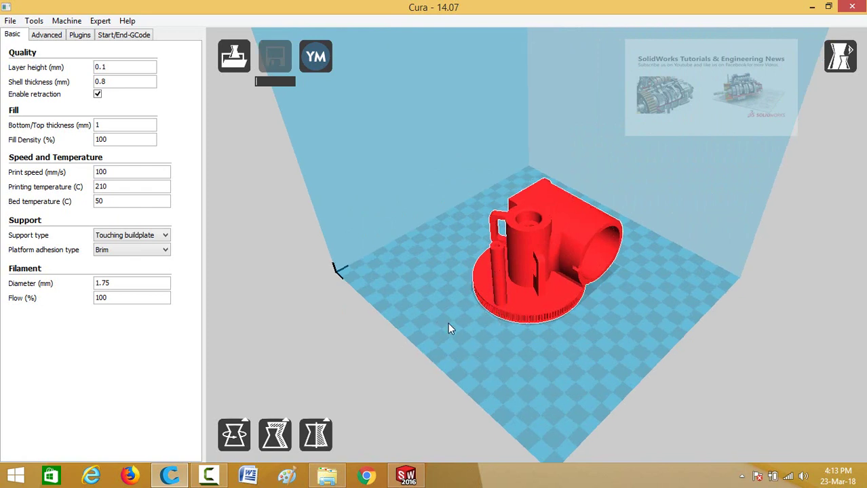
right_drag(448, 325, 474, 339)
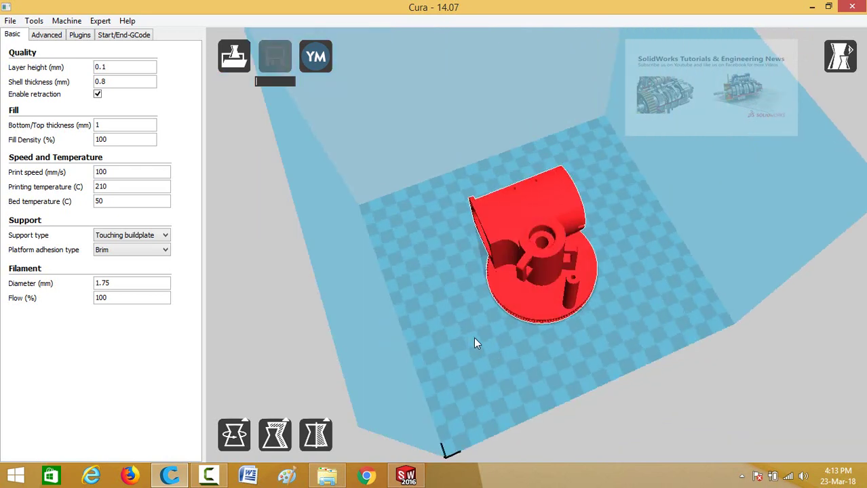